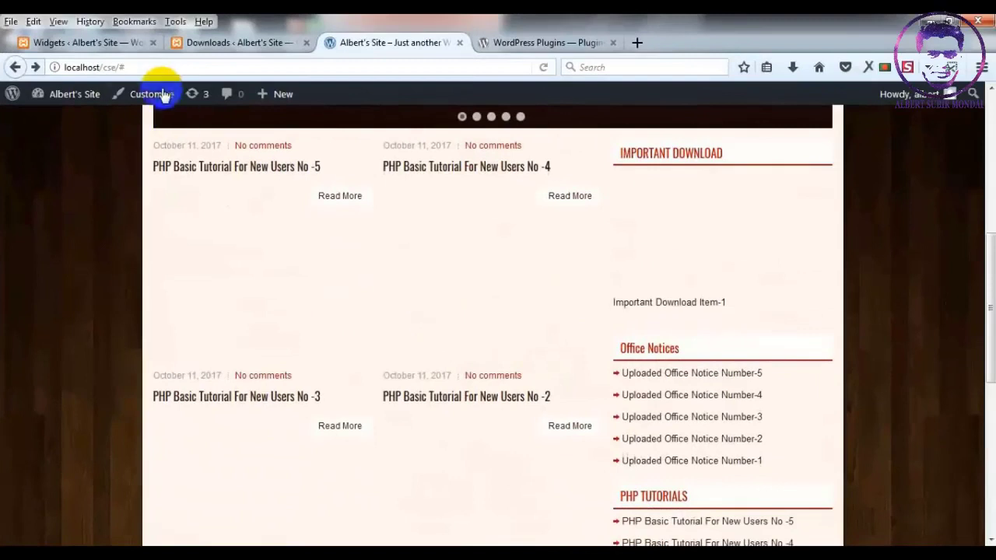
# Step: Start a new download file in the site's Downloads section and title it Recent Video Tutorial No-1
pyautogui.click(243, 40)
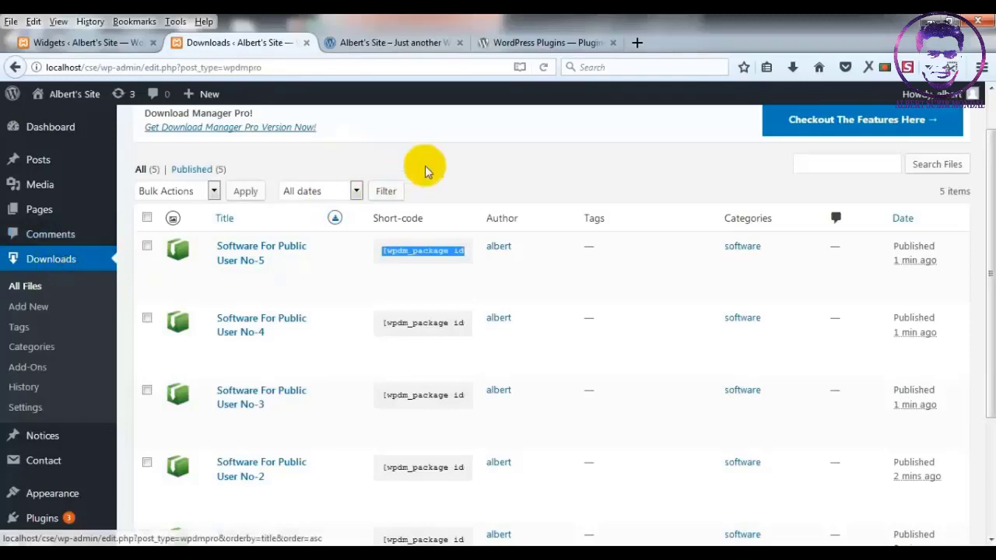
pyautogui.click(53, 341)
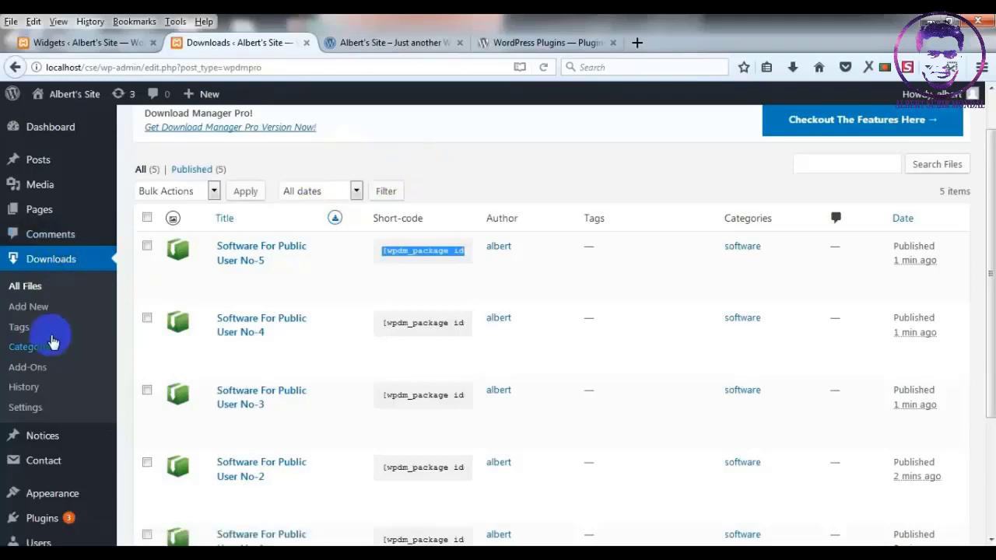
pyautogui.scroll(-2, 19, 243)
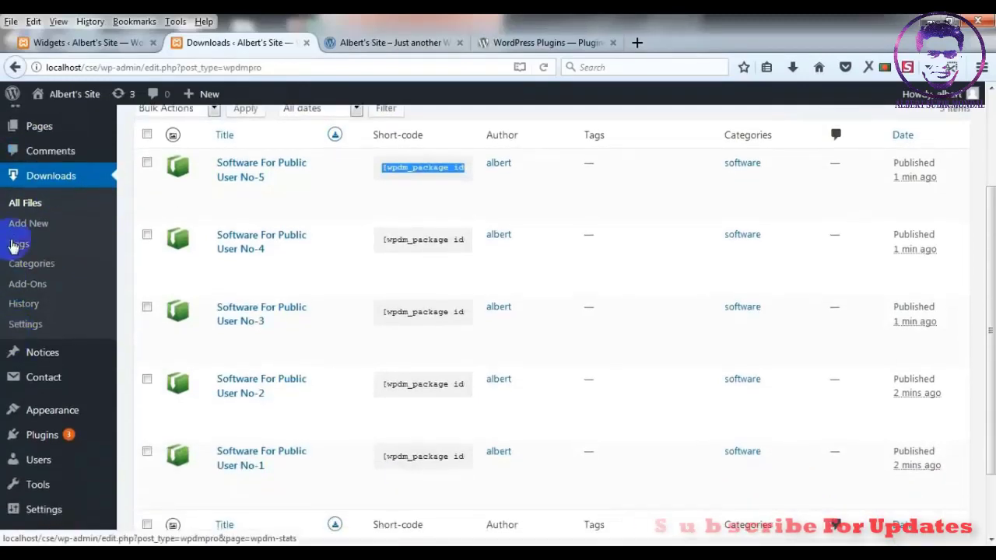
pyautogui.click(31, 226)
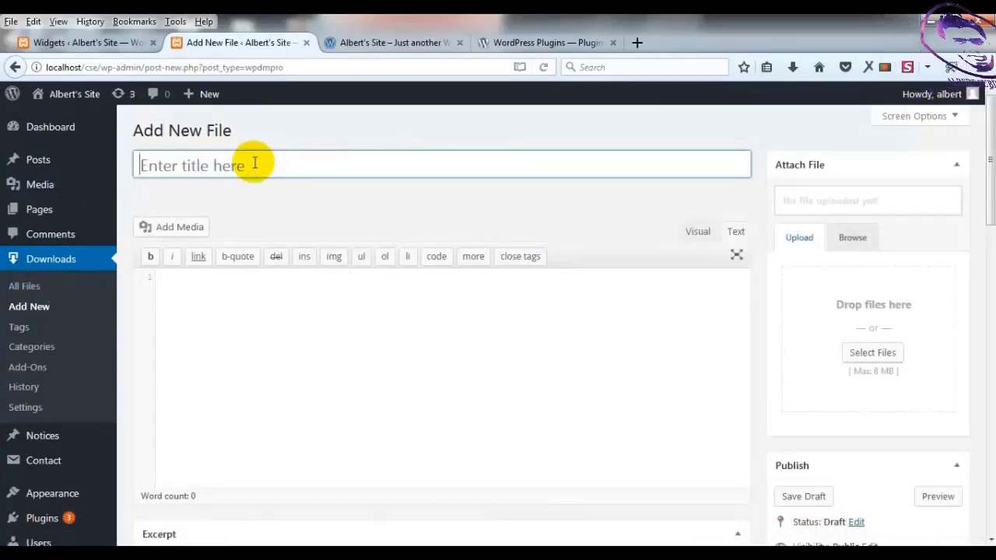
pyautogui.write('Recent Video Tutorial No-')
pyautogui.write('1')
pyautogui.hotkey('ctrl', 'a')
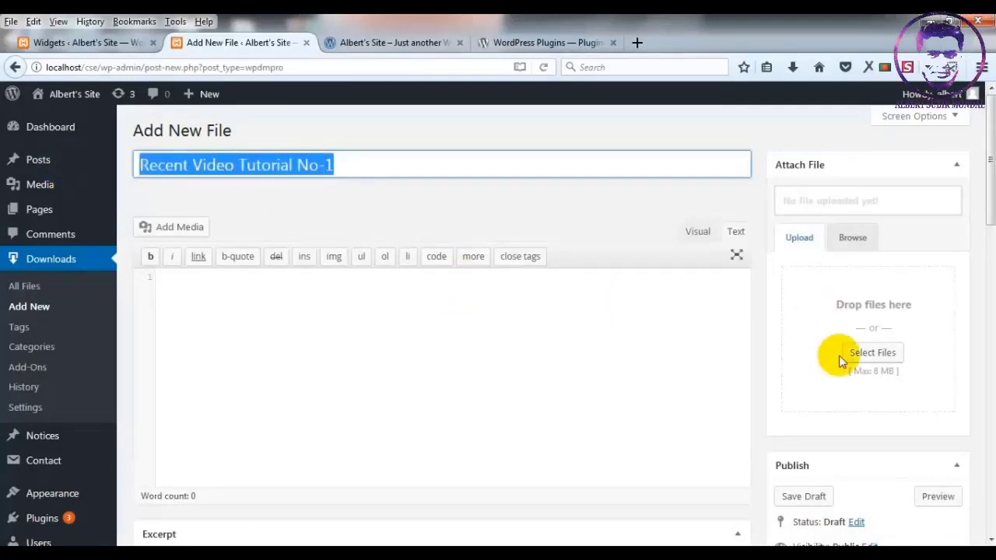
# Step: Attach the video 5.mp4 from the Desktop folder WP Docs > Videos to the new download file
pyautogui.click(865, 352)
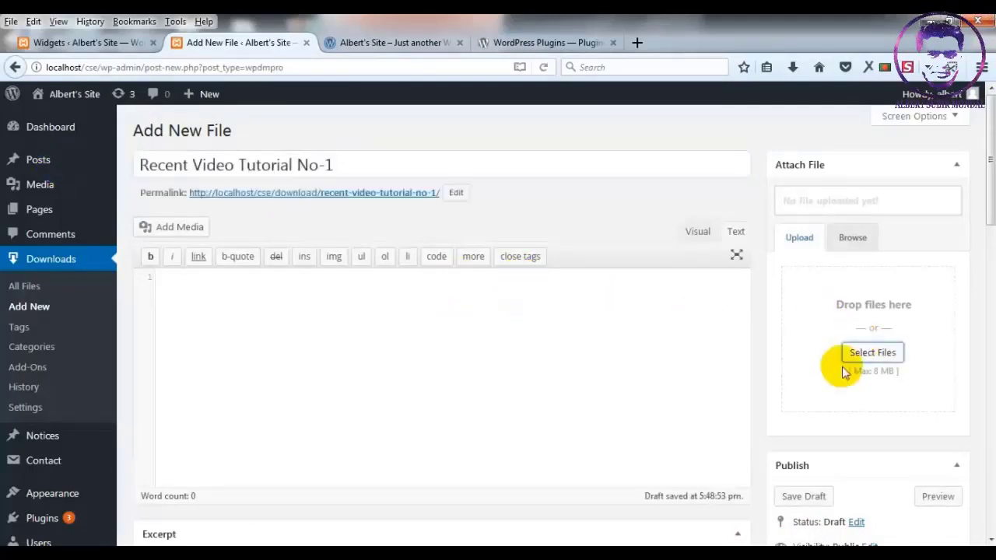
pyautogui.click(871, 352)
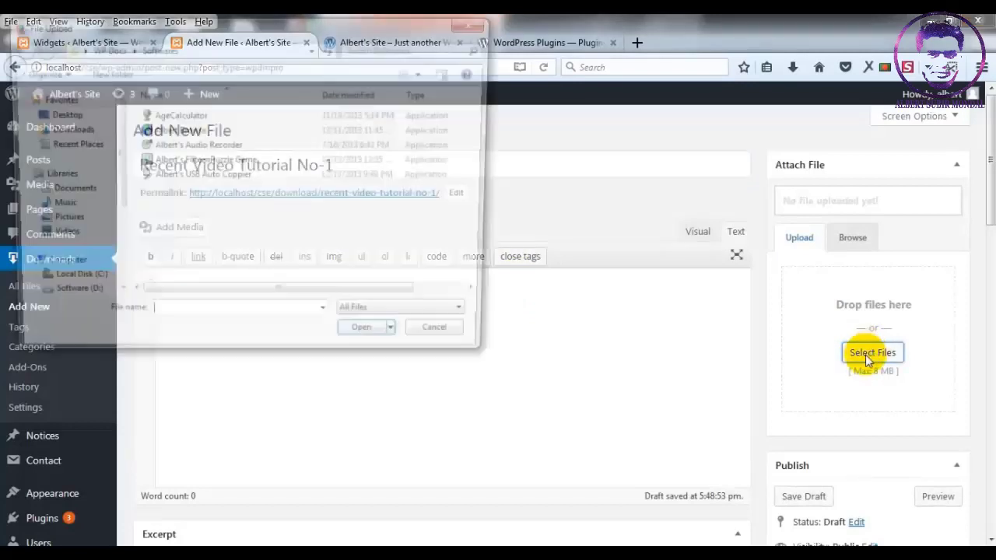
pyautogui.click(64, 117)
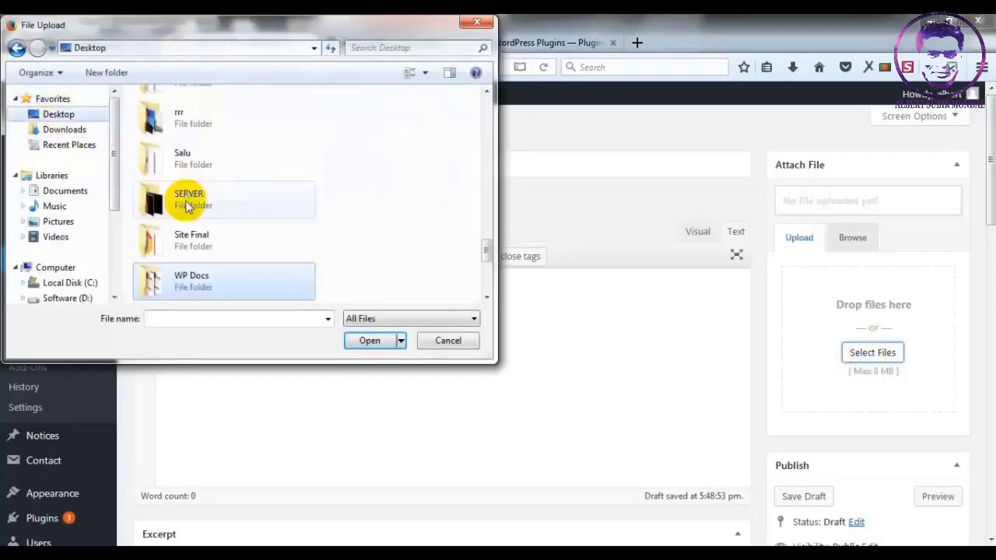
pyautogui.click(189, 277)
pyautogui.doubleClick(188, 278)
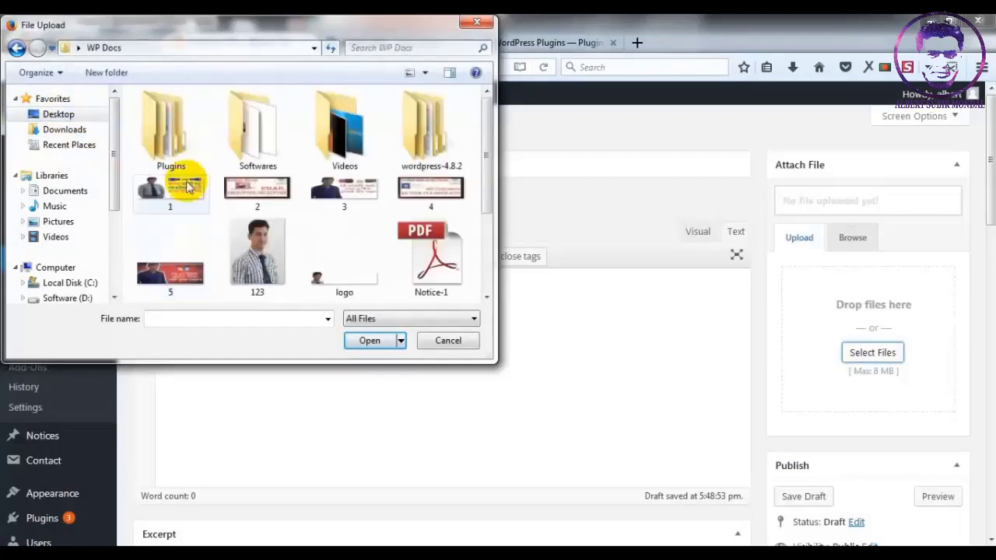
pyautogui.doubleClick(347, 136)
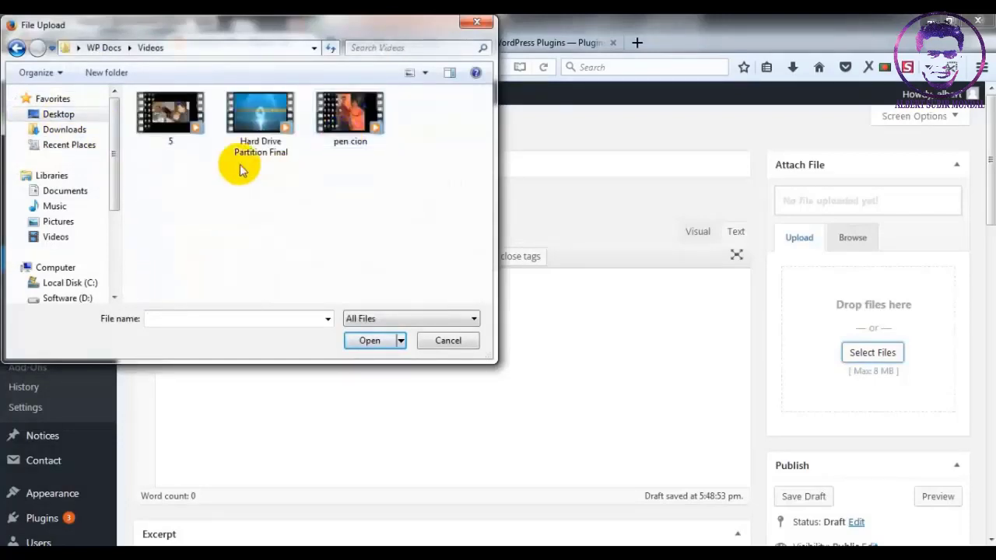
pyautogui.click(171, 121)
pyautogui.click(371, 342)
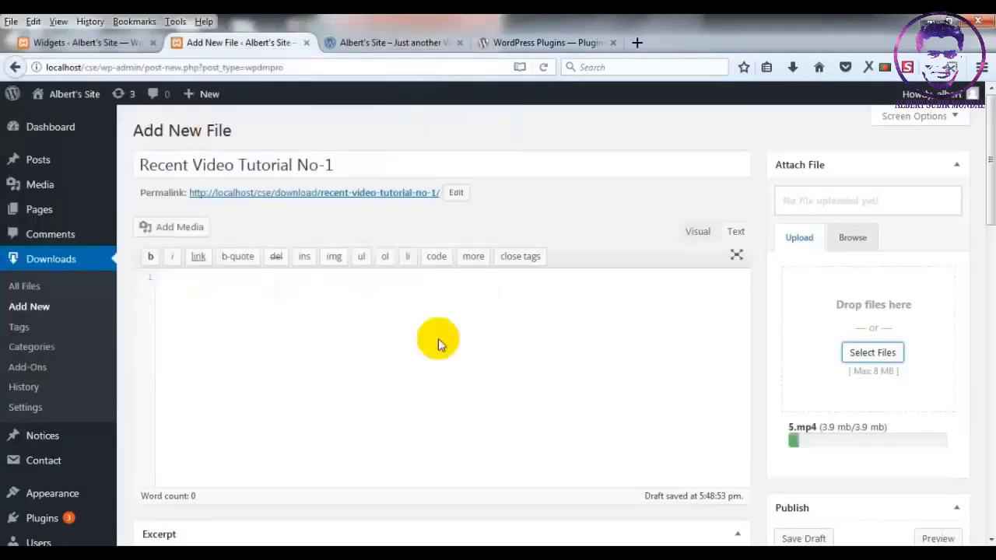
# Step: Assign the download file to the video tutorial category and disallow comments on it
pyautogui.scroll(-6, 550, 404)
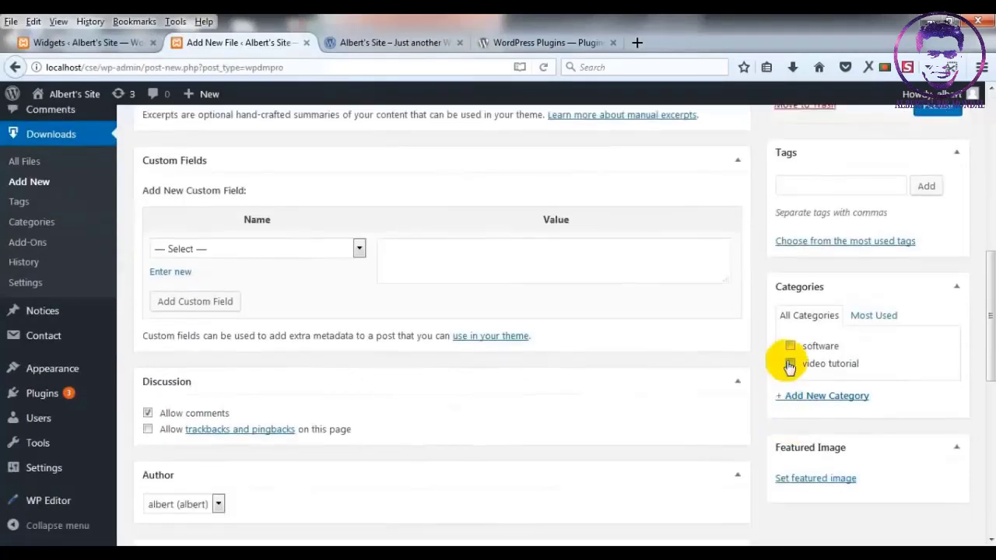
pyautogui.click(789, 364)
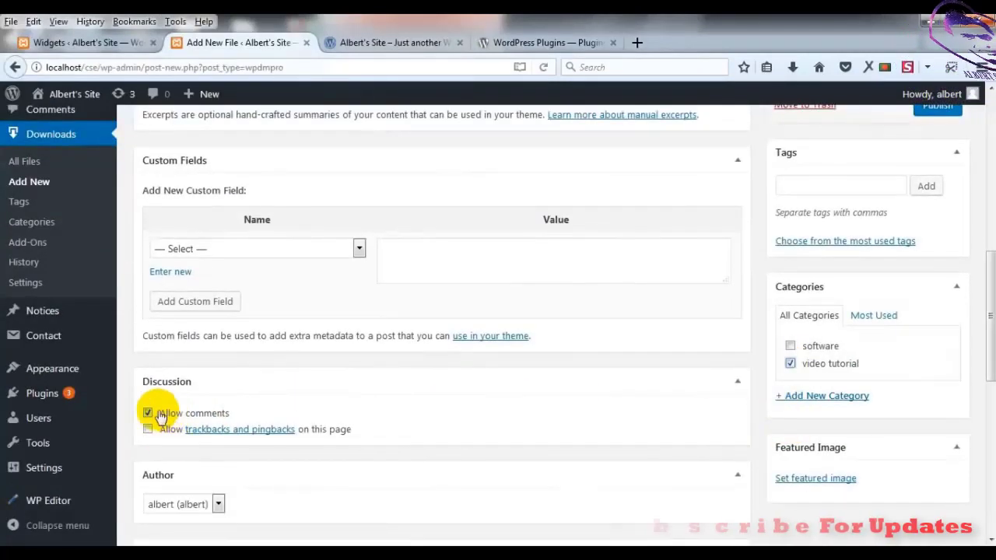
pyautogui.scroll(-7, 424, 394)
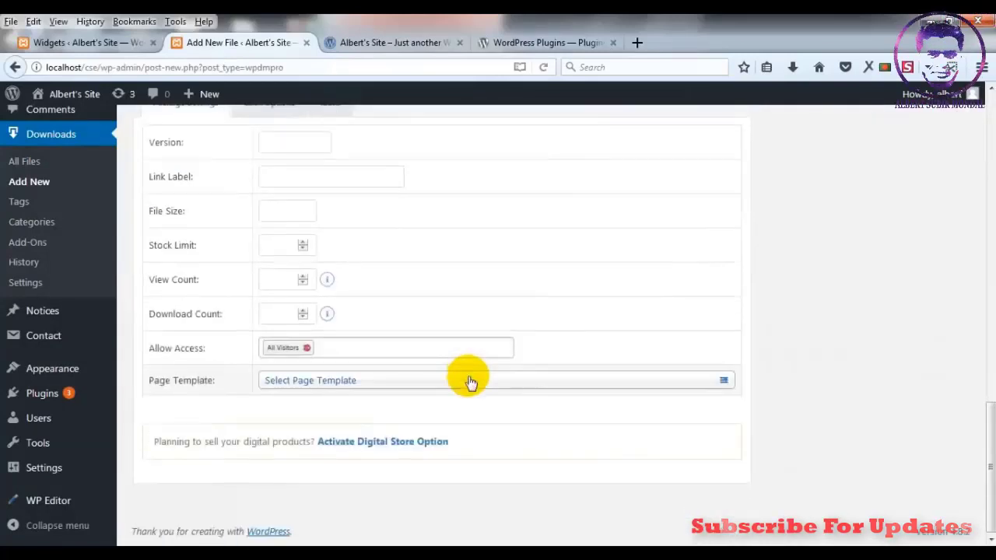
# Step: Choose the red download1.png icon for the download package
pyautogui.scroll(5, 354, 265)
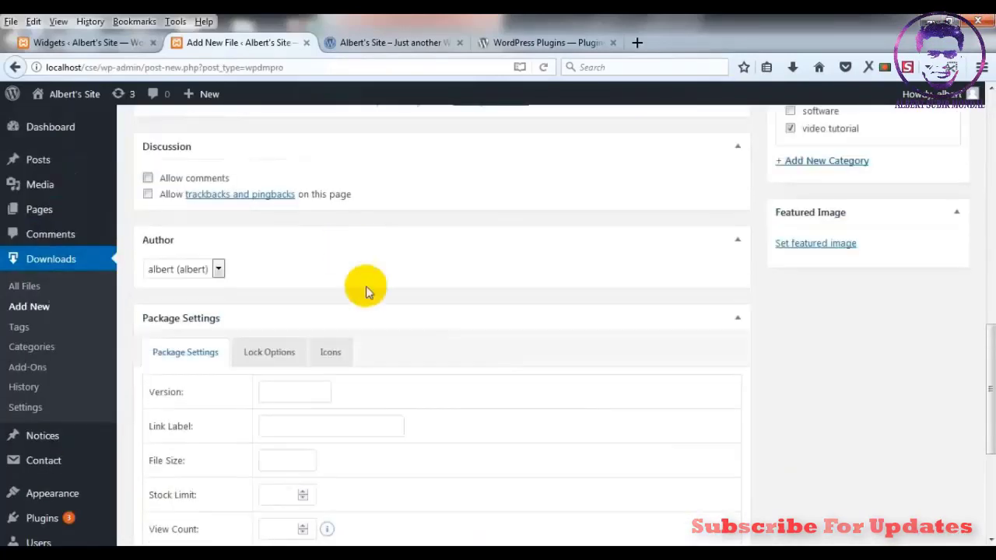
pyautogui.click(330, 354)
pyautogui.scroll(-3, 489, 363)
pyautogui.click(707, 323)
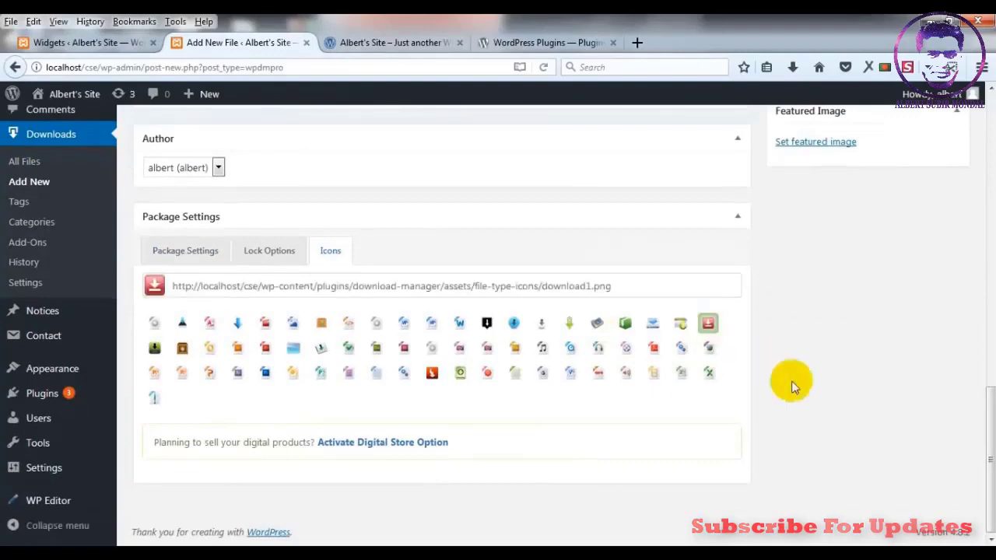
# Step: Publish the download file and start the title of another new download file
pyautogui.scroll(9, 796, 382)
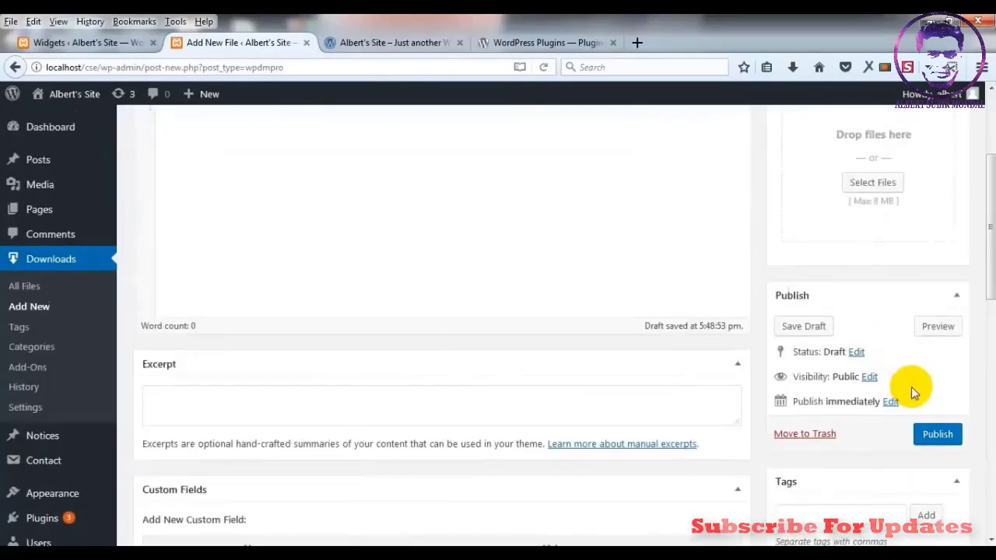
pyautogui.click(938, 435)
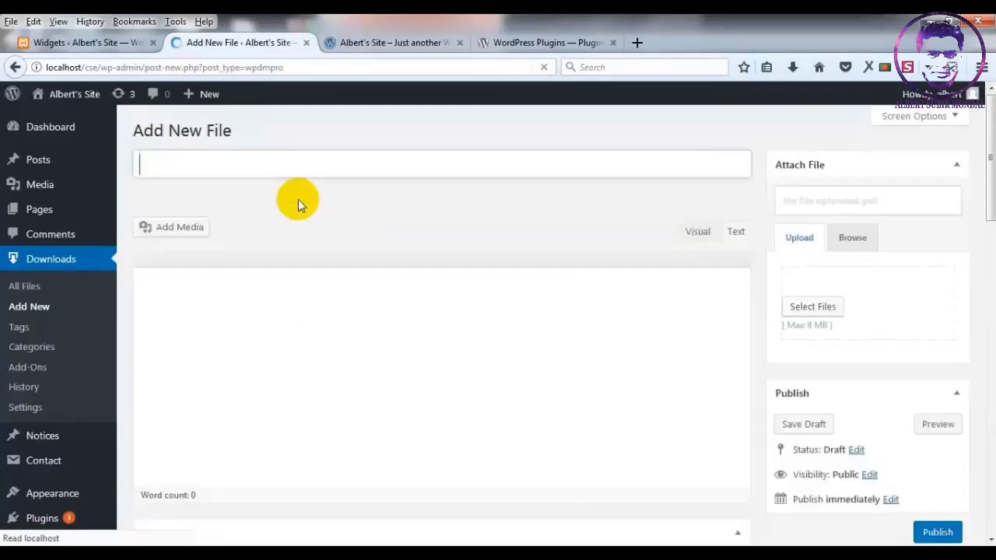
pyautogui.click(267, 166)
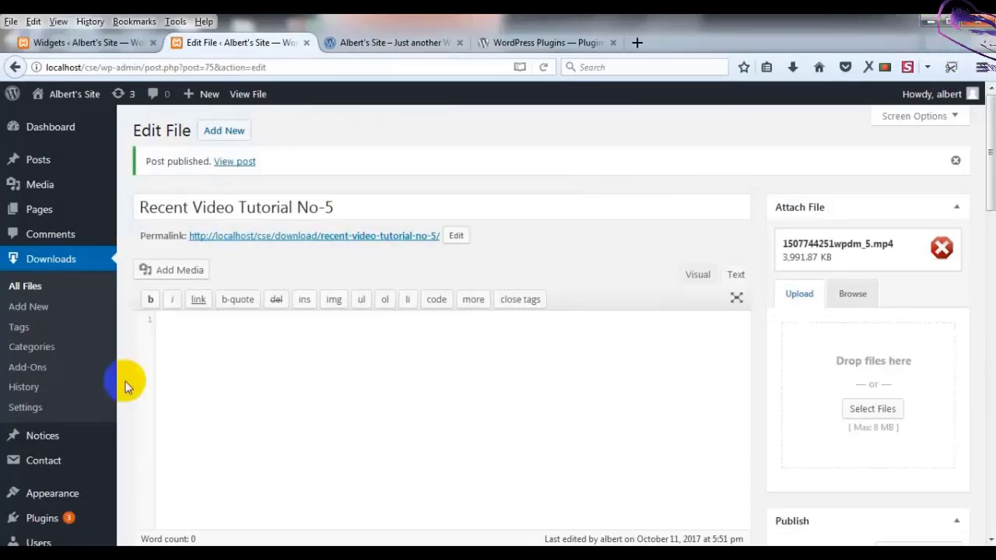
# Step: Add a Text widget below the important software download widget in the Primary Sidebar, titled Recent Video Tutorial DOwnload
pyautogui.scroll(-4, 128, 368)
pyautogui.moveTo(35, 372)
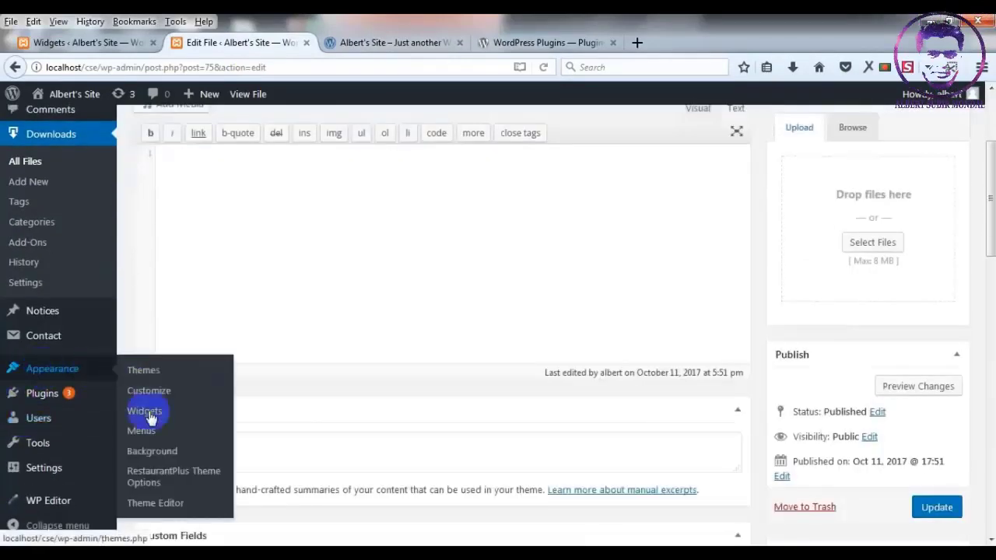
pyautogui.click(155, 418)
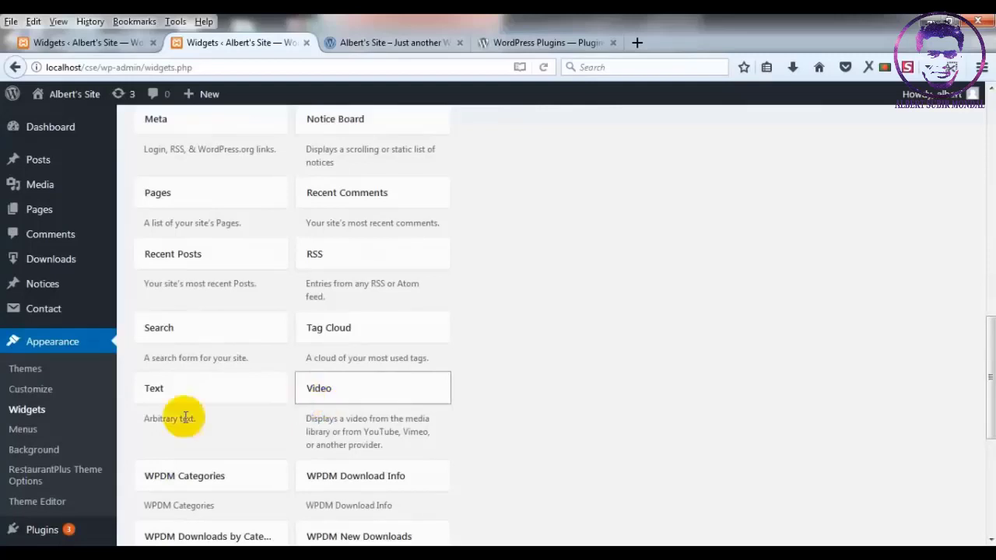
pyautogui.moveTo(166, 394); pyautogui.dragTo(567, 330)
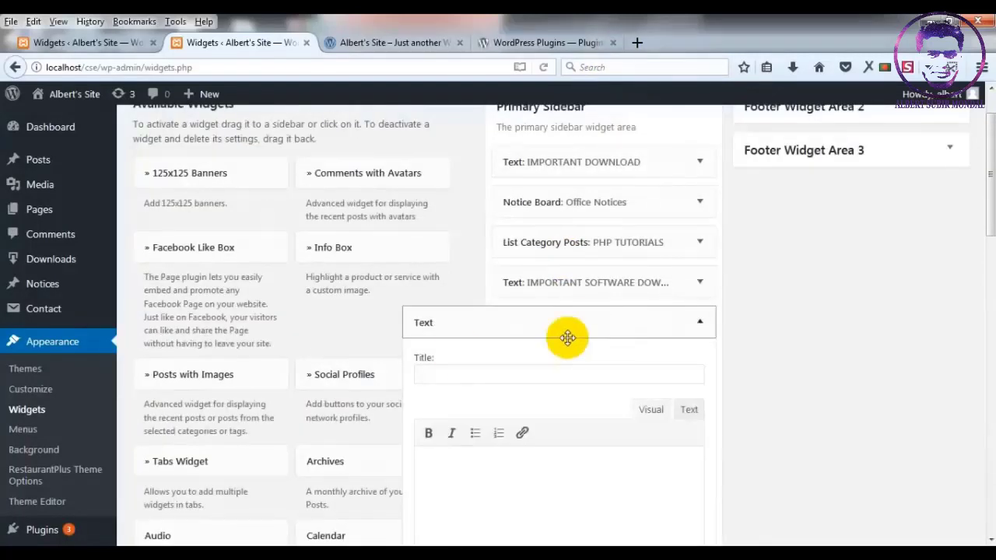
pyautogui.click(453, 373)
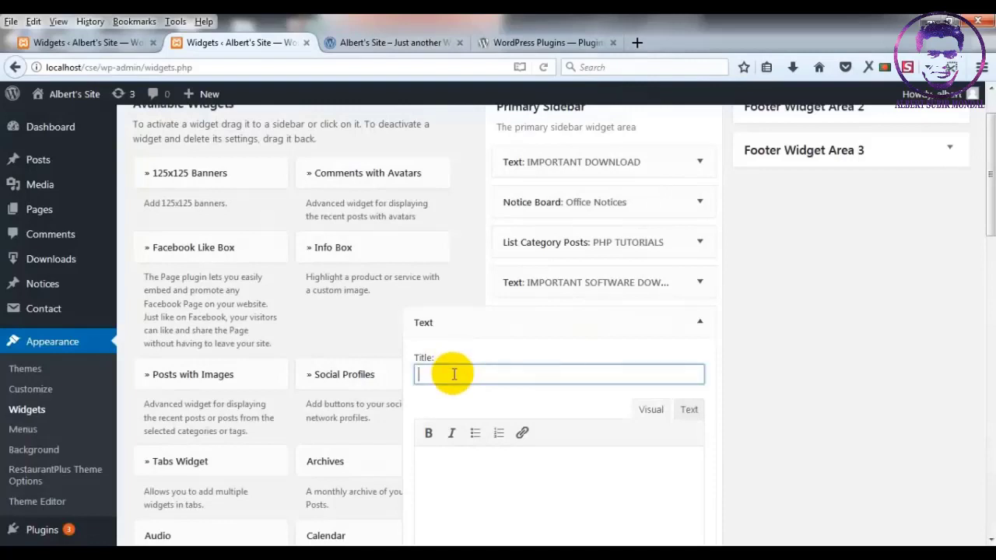
pyautogui.write('R')
pyautogui.write('ecent Video Tutorial DOwnload')
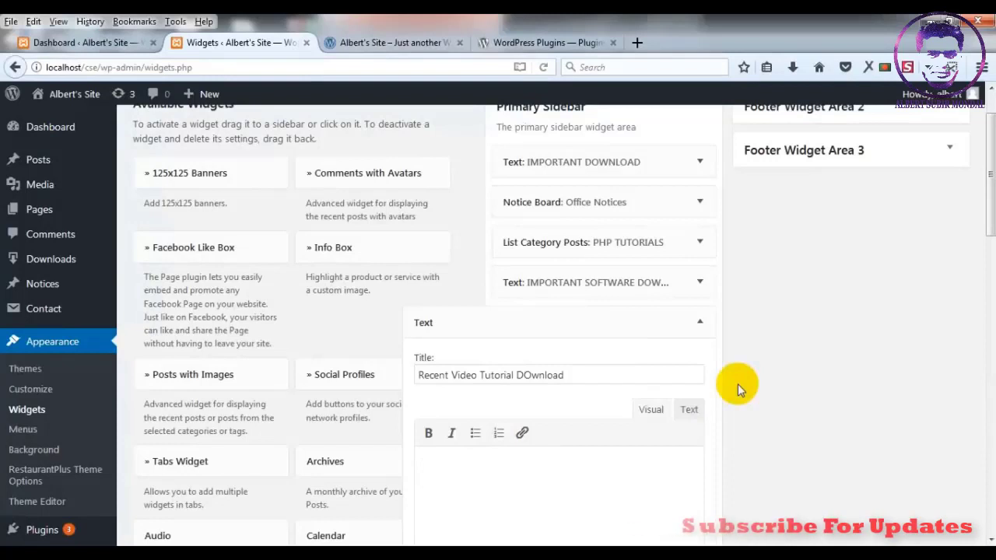
# Step: Copy the Recent Video Tutorial No-1 shortcode, [wpdm_package id='67'], from the downloads list into the new Text widget's body
pyautogui.click(109, 43)
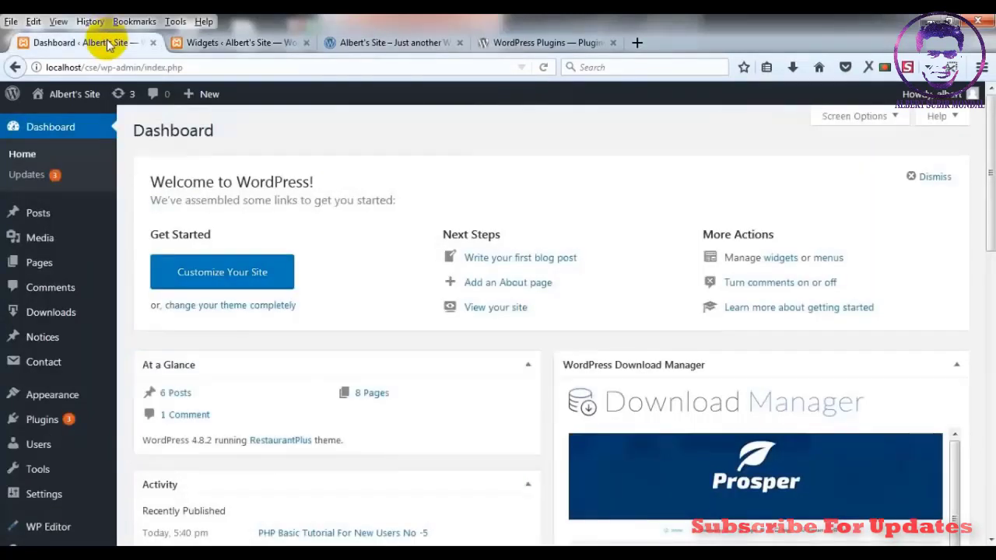
pyautogui.moveTo(78, 314)
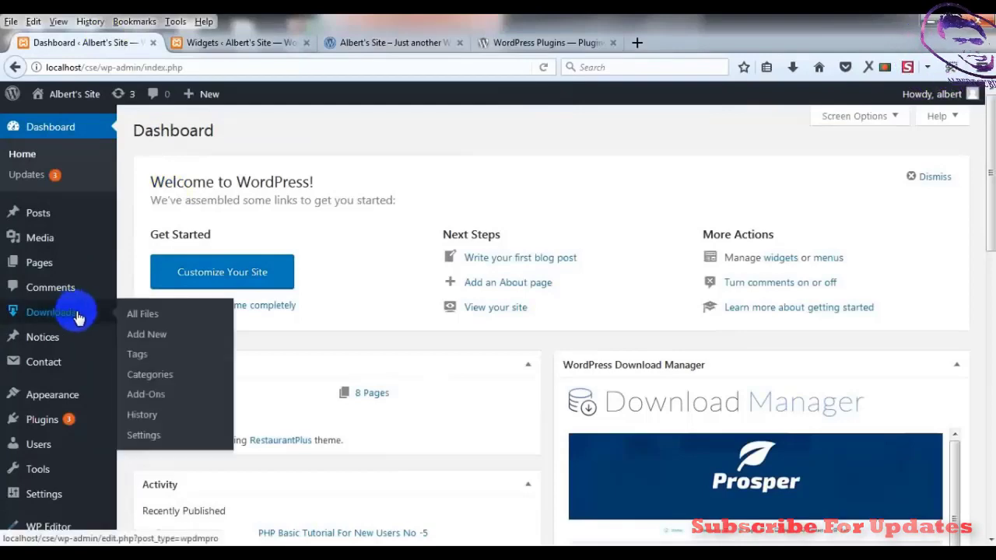
pyautogui.click(170, 321)
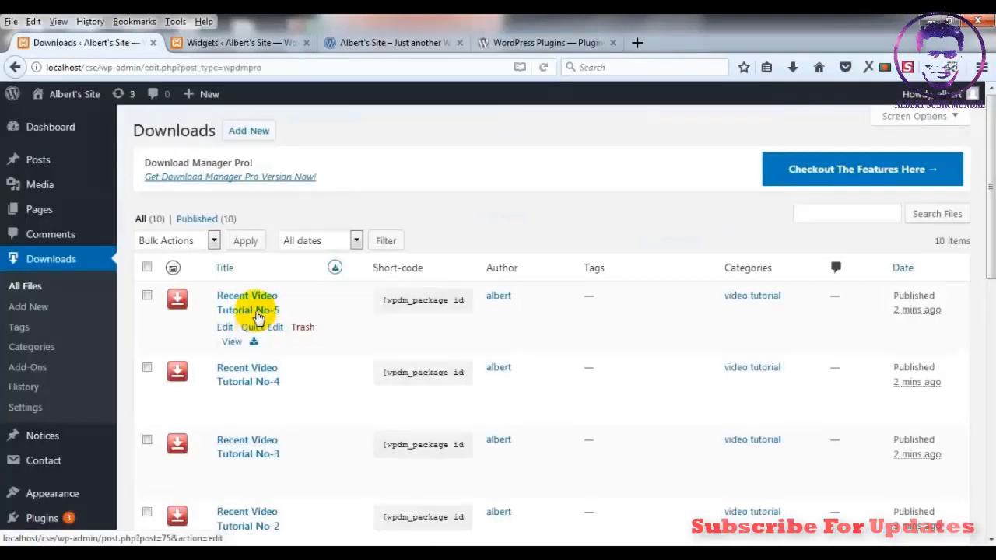
pyautogui.scroll(-5, 257, 318)
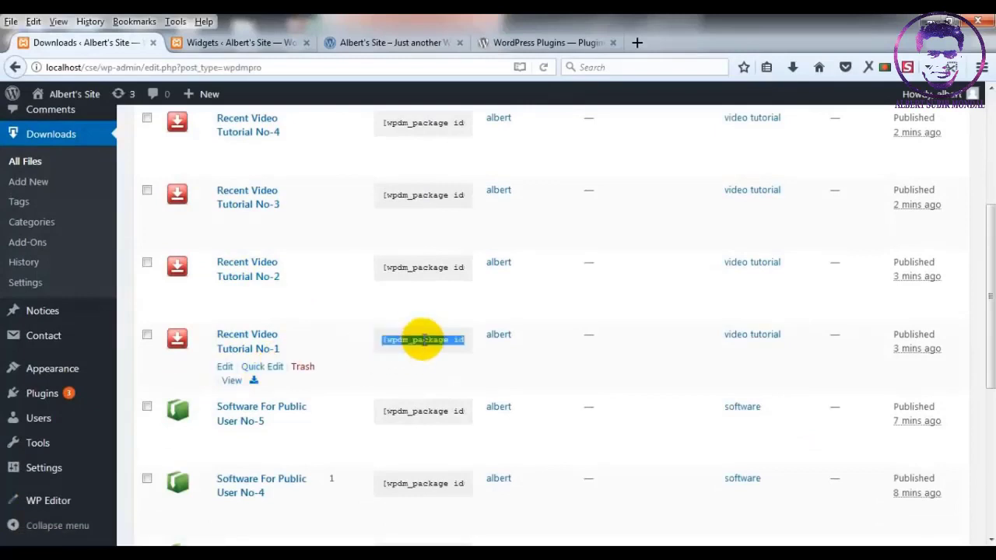
pyautogui.click(200, 41)
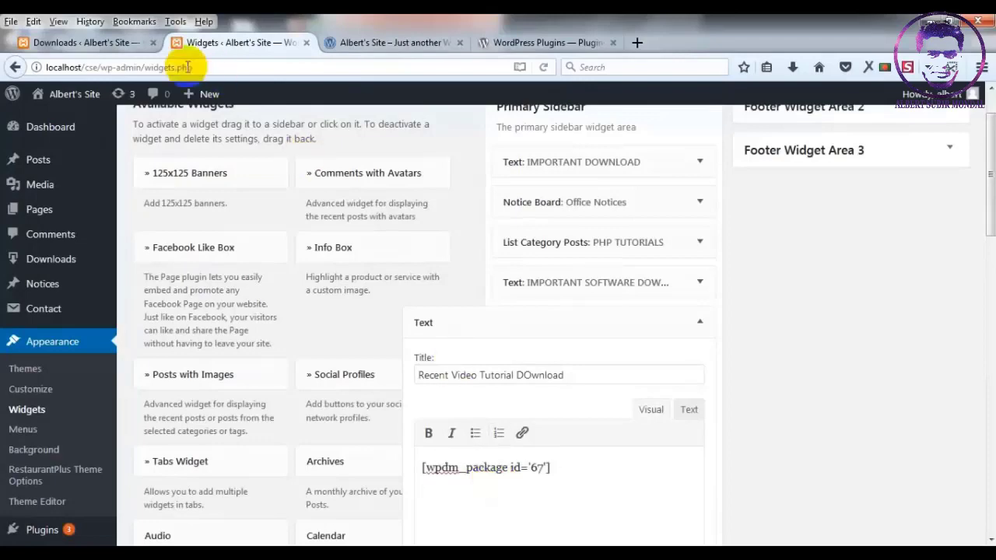
# Step: Add the shortcodes of Recent Video Tutorial No-2 (id='69') and No-3 (id='71') on separate lines of the Text widget
pyautogui.click(81, 42)
pyautogui.click(440, 267)
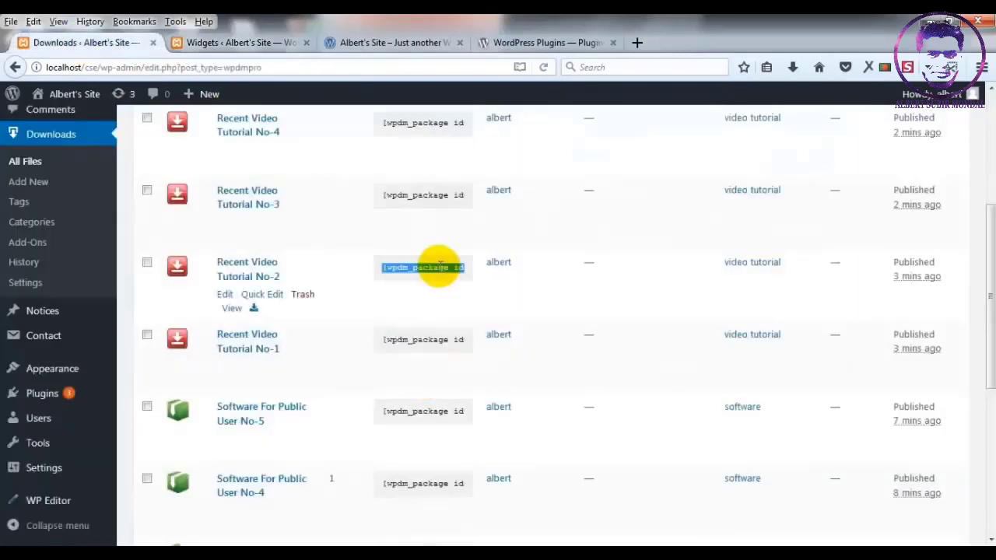
pyautogui.click(256, 44)
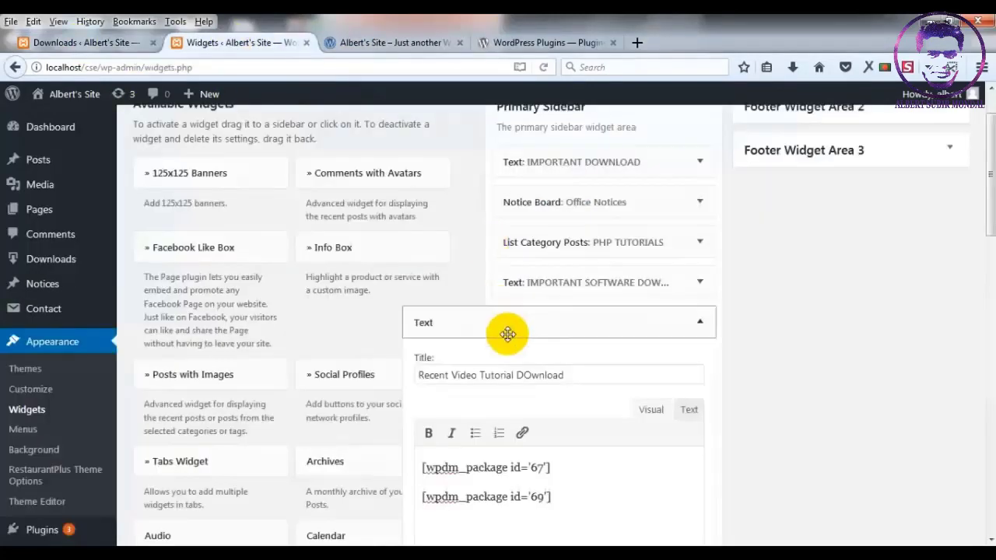
pyautogui.click(93, 43)
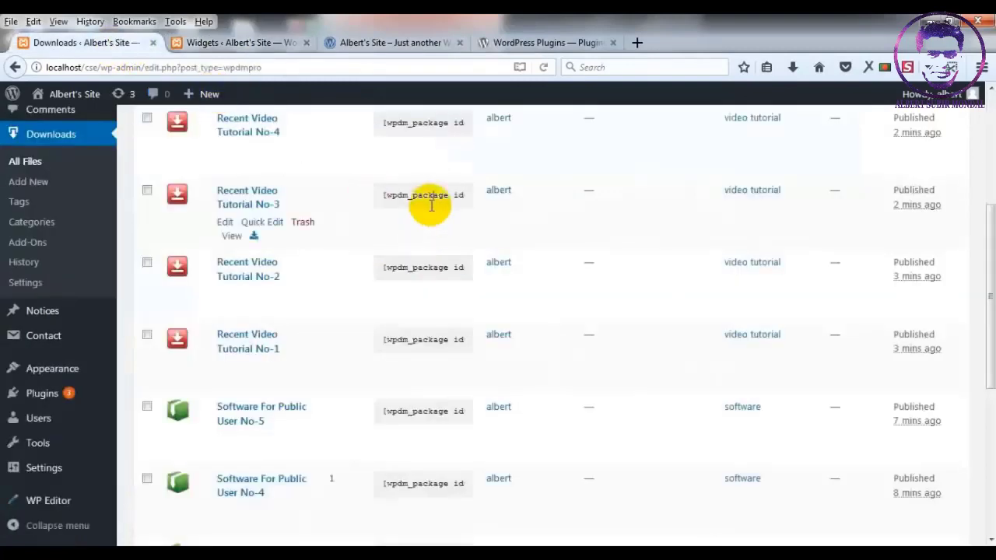
pyautogui.click(255, 43)
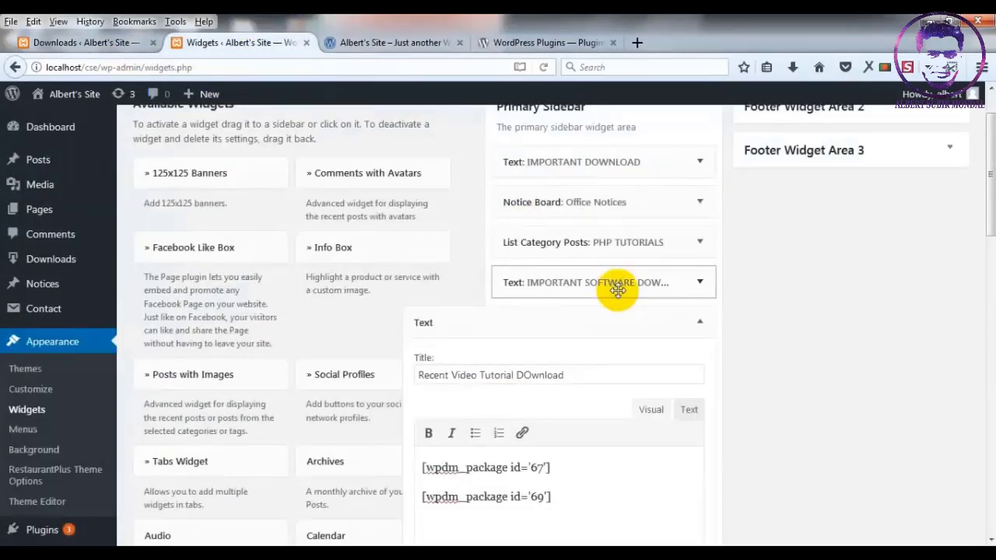
# Step: Add the shortcodes of Recent Video Tutorial No-4 (id='73') and No-5 (id='75') on separate lines of the Text widget and save it
pyautogui.click(86, 43)
pyautogui.click(426, 126)
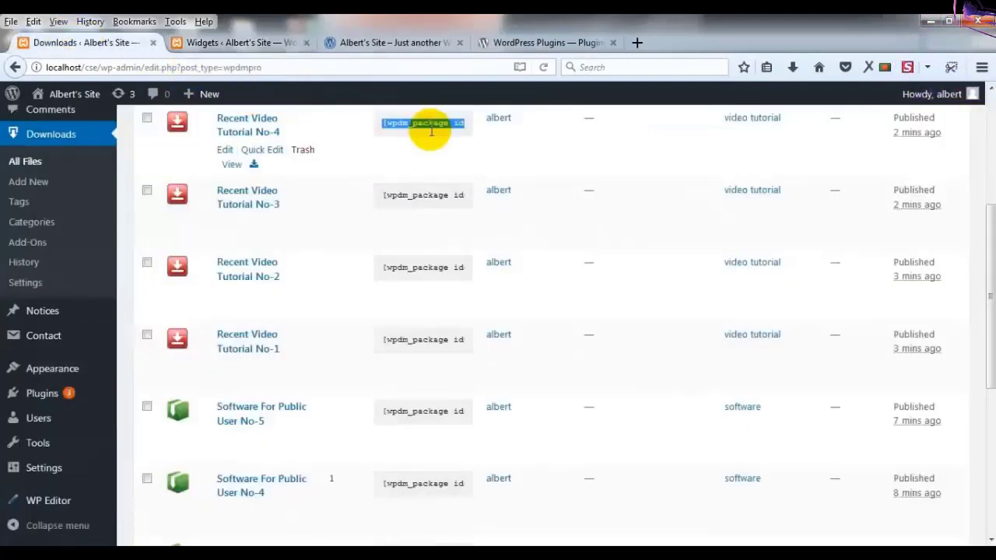
pyautogui.click(252, 45)
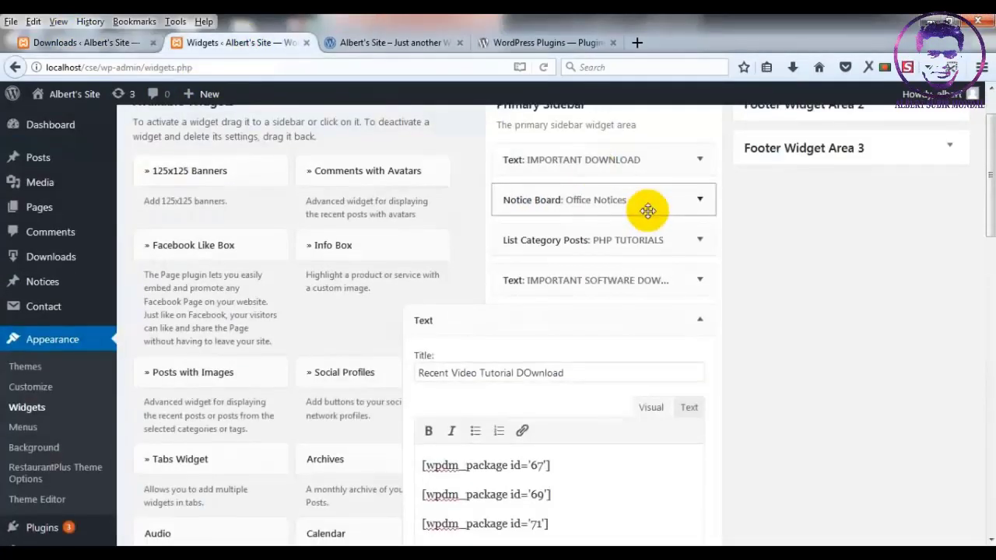
pyautogui.click(136, 43)
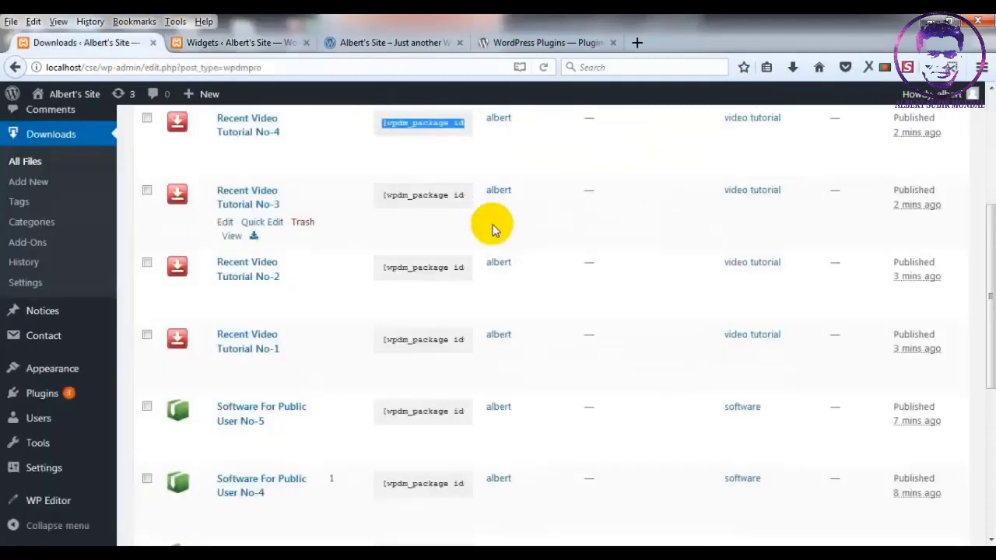
pyautogui.scroll(2, 489, 222)
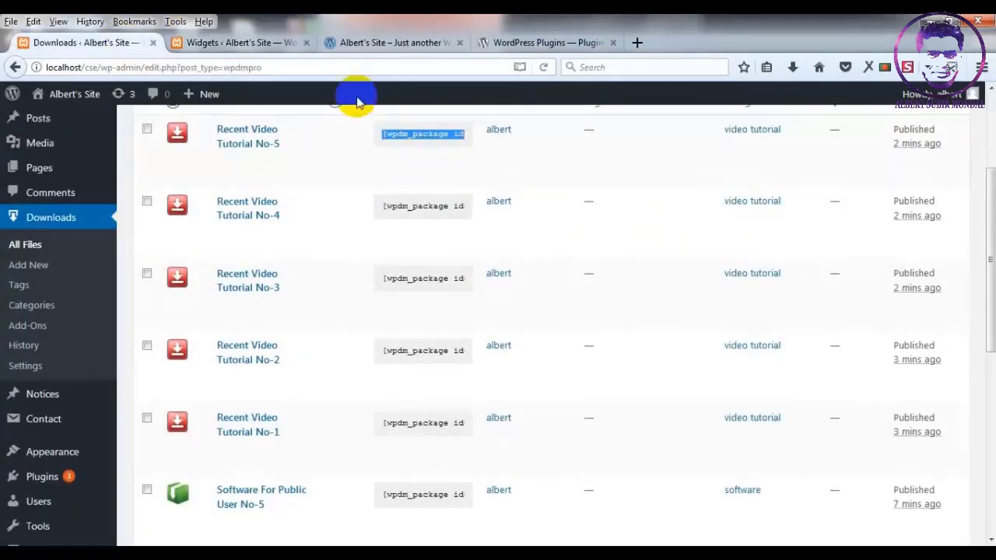
pyautogui.click(233, 43)
pyautogui.scroll(-3, 664, 396)
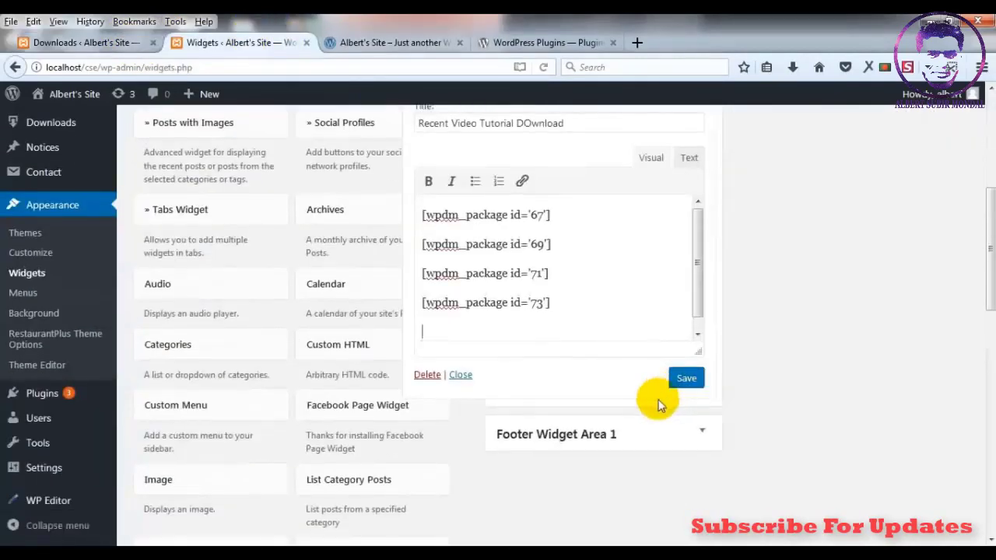
pyautogui.write("[wpdm_package id='75']")
pyautogui.click(686, 379)
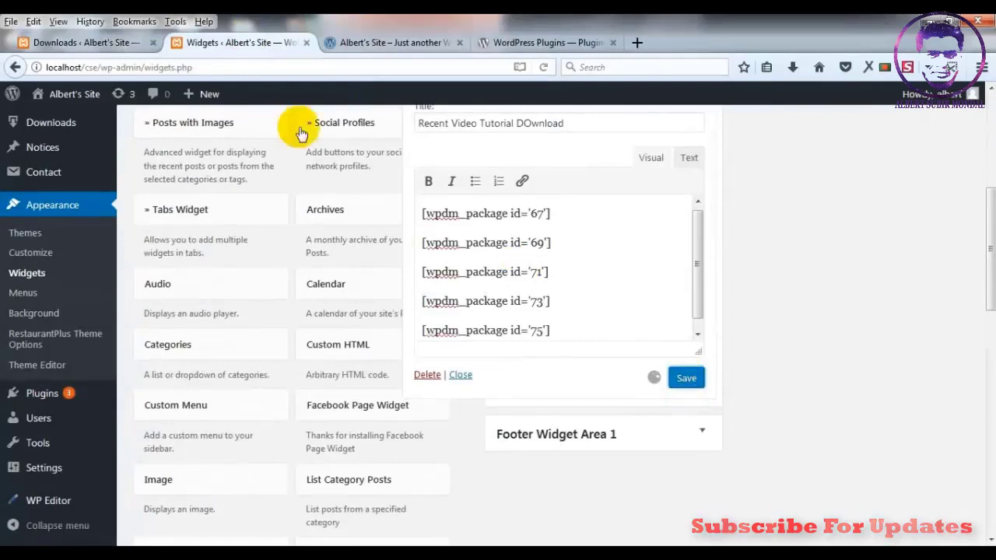
# Step: Reload the site's front page, test a Recent Video Tutorial download link without keeping the file, and review the sidebar's widgets
pyautogui.click(355, 39)
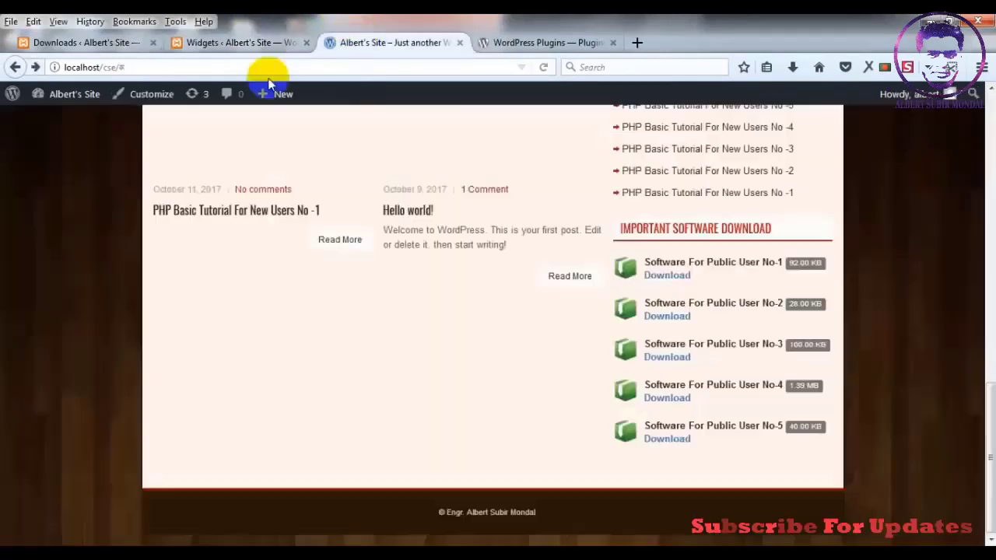
pyautogui.click(546, 74)
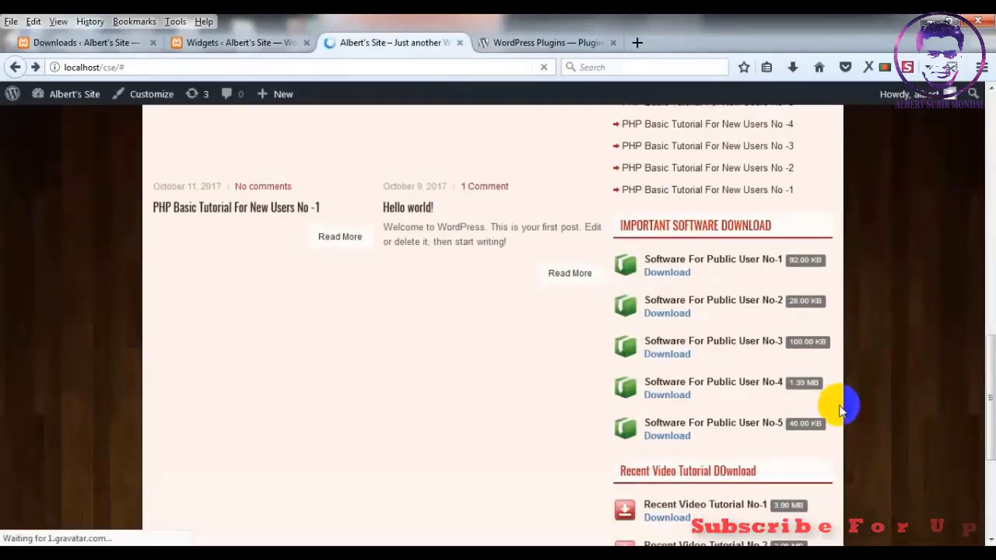
pyautogui.scroll(-3, 814, 418)
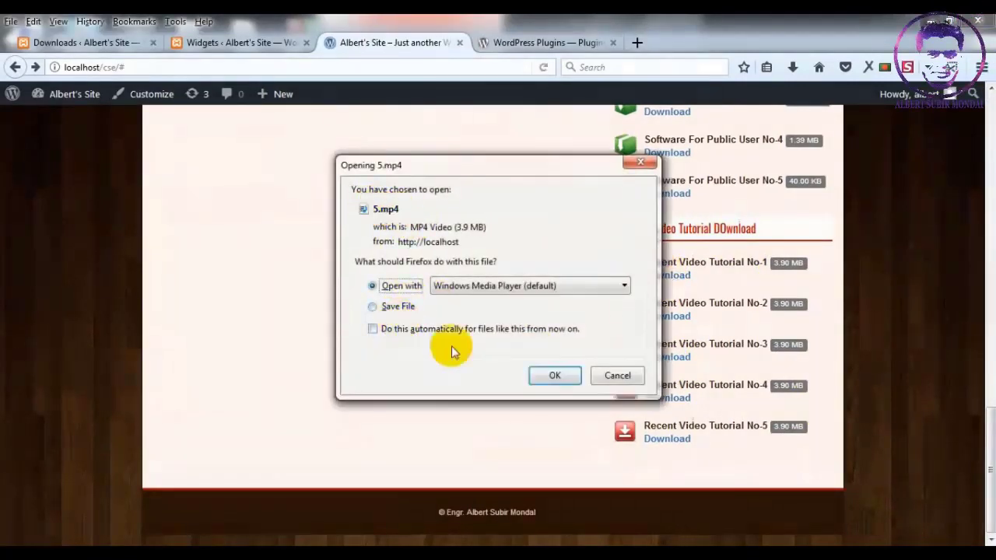
pyautogui.click(643, 166)
pyautogui.scroll(10, 745, 427)
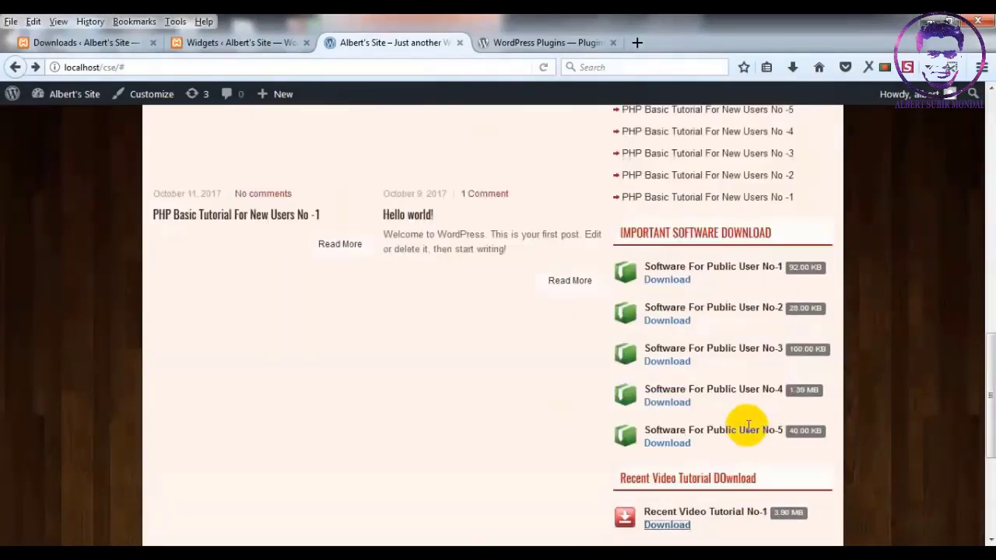
pyautogui.scroll(-8, 747, 427)
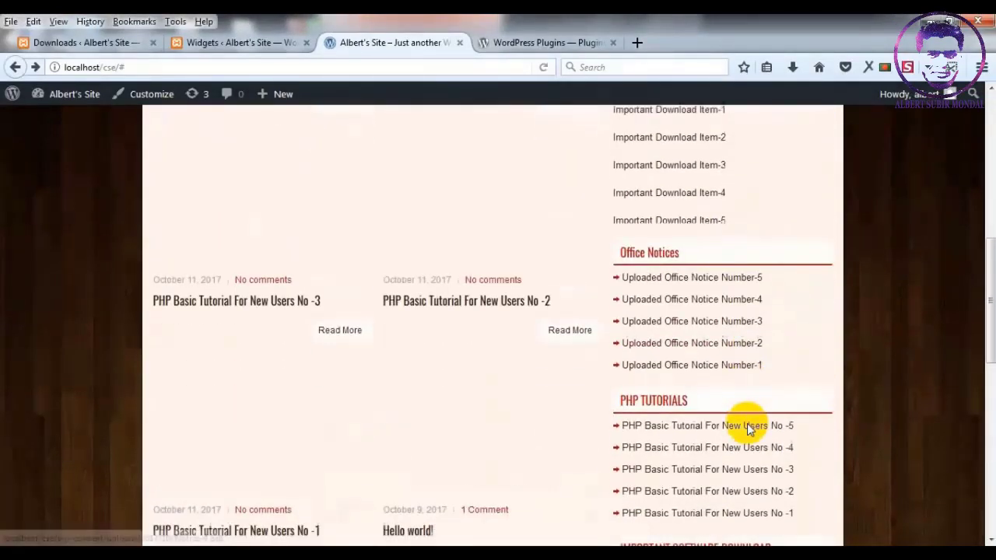
pyautogui.scroll(10, 747, 424)
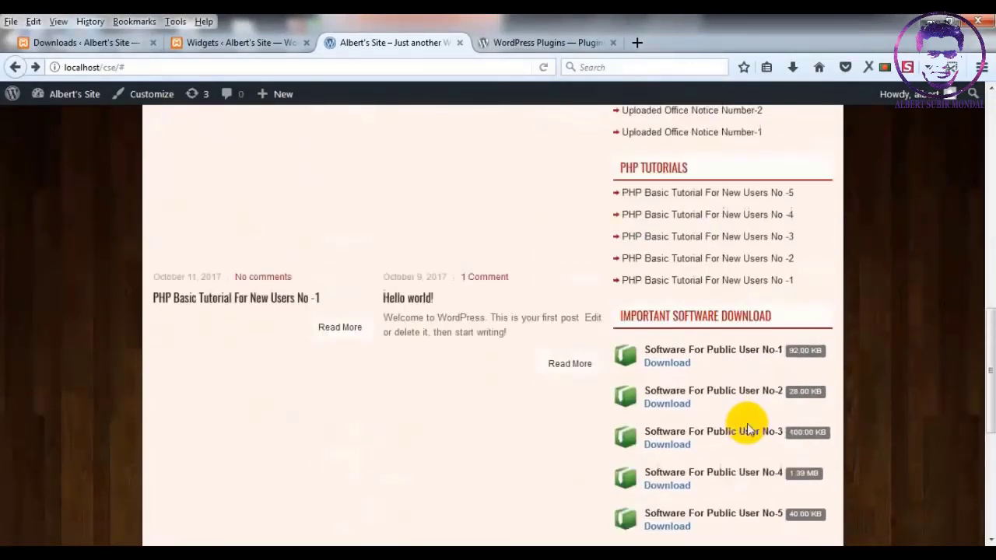
pyautogui.scroll(3, 747, 423)
pyautogui.scroll(-8, 747, 423)
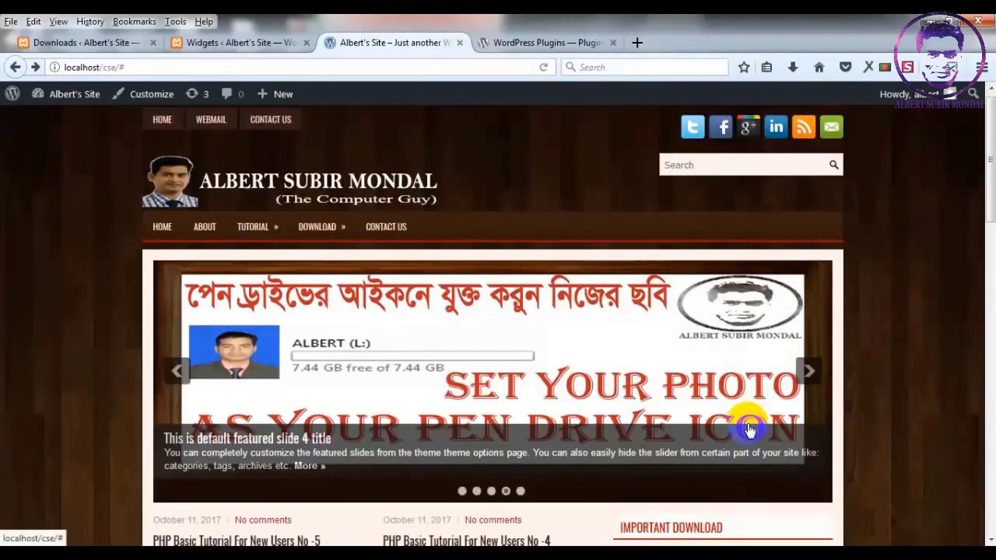
pyautogui.scroll(-3, 747, 423)
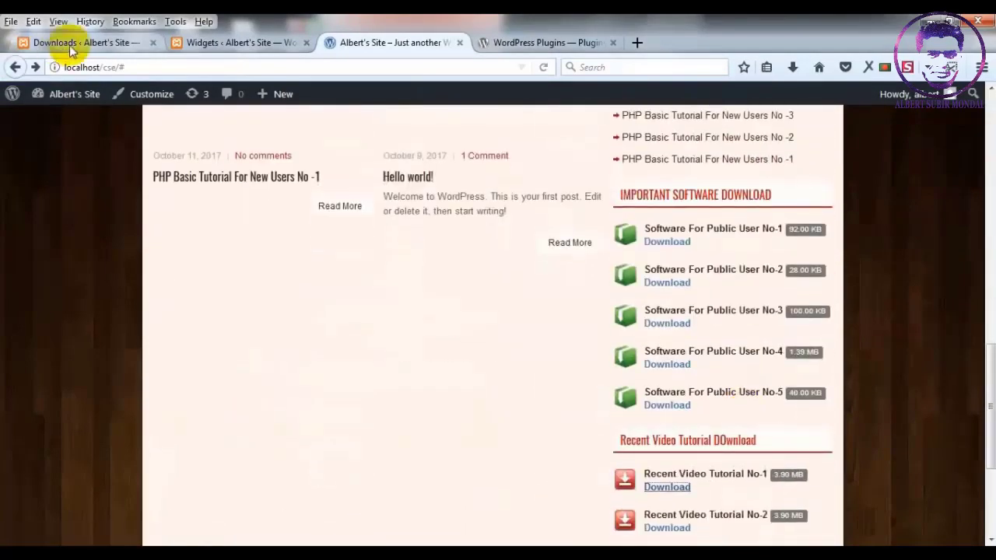
# Step: Return to the widget settings and collapse the Recent Video Tutorial DOwnload widget in the Primary Sidebar
pyautogui.click(198, 42)
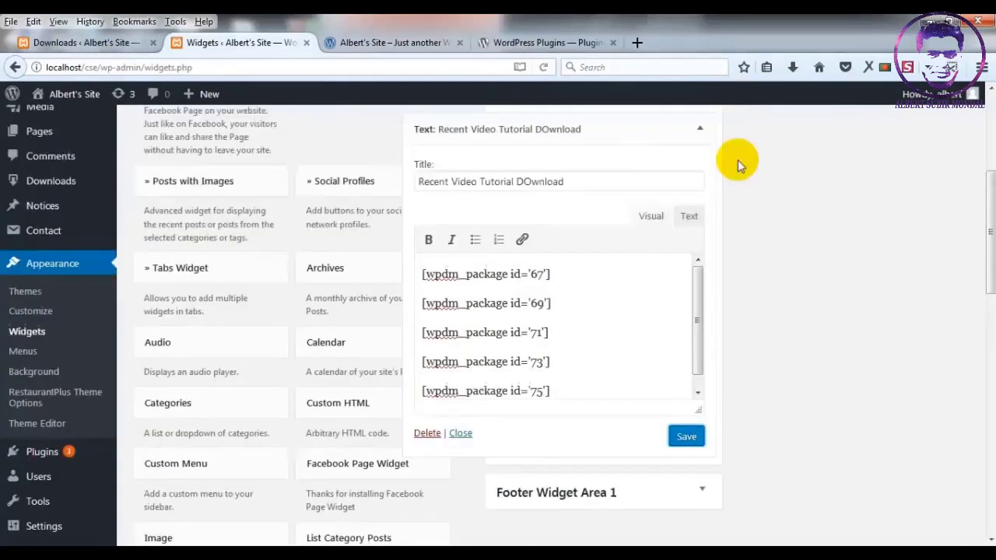
pyautogui.scroll(2, 737, 160)
pyautogui.click(700, 235)
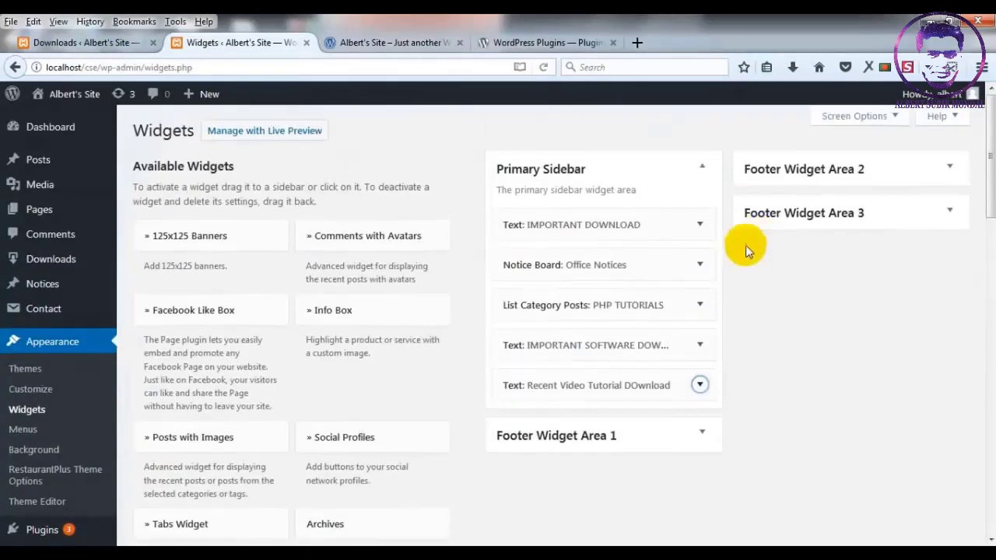
pyautogui.scroll(-3, 830, 308)
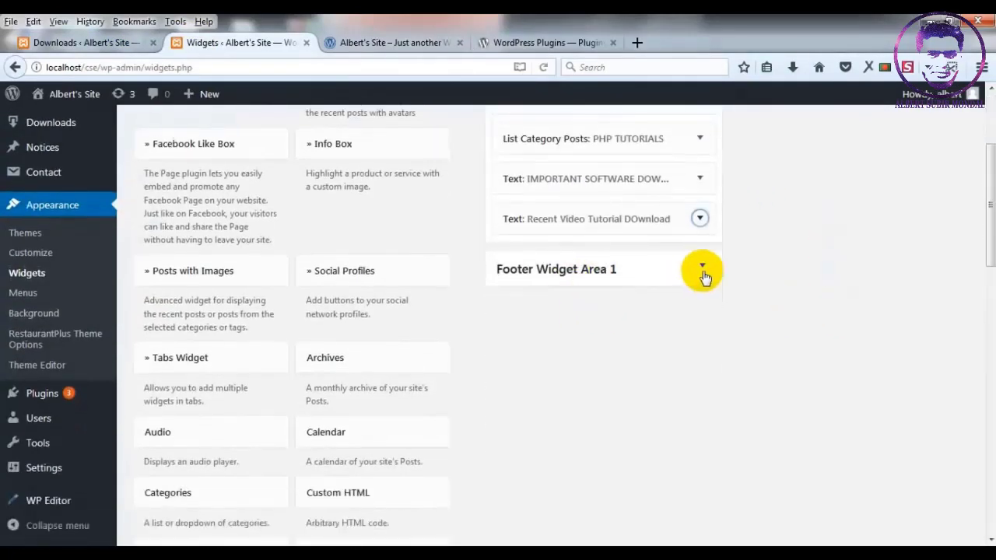
pyautogui.scroll(3, 546, 281)
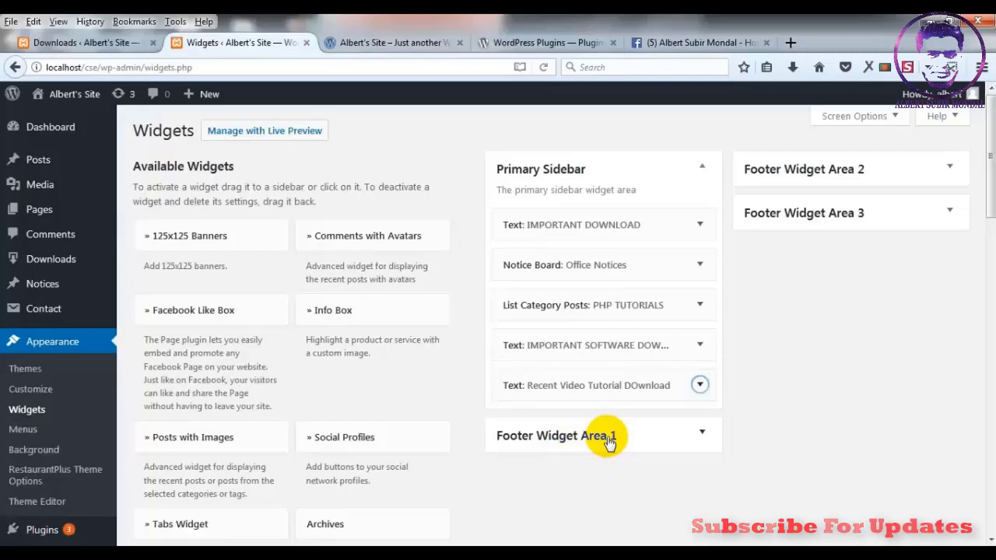
# Step: Add a Facebook Like Box widget to Footer Widget Area 1, titled Like Us on Facebook, with a width of 300 px
pyautogui.click(675, 44)
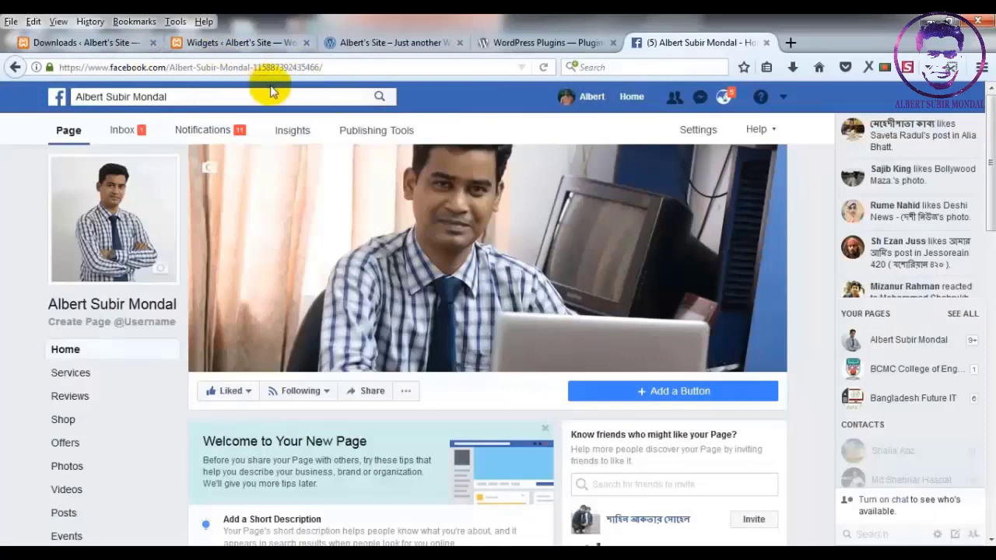
pyautogui.click(87, 42)
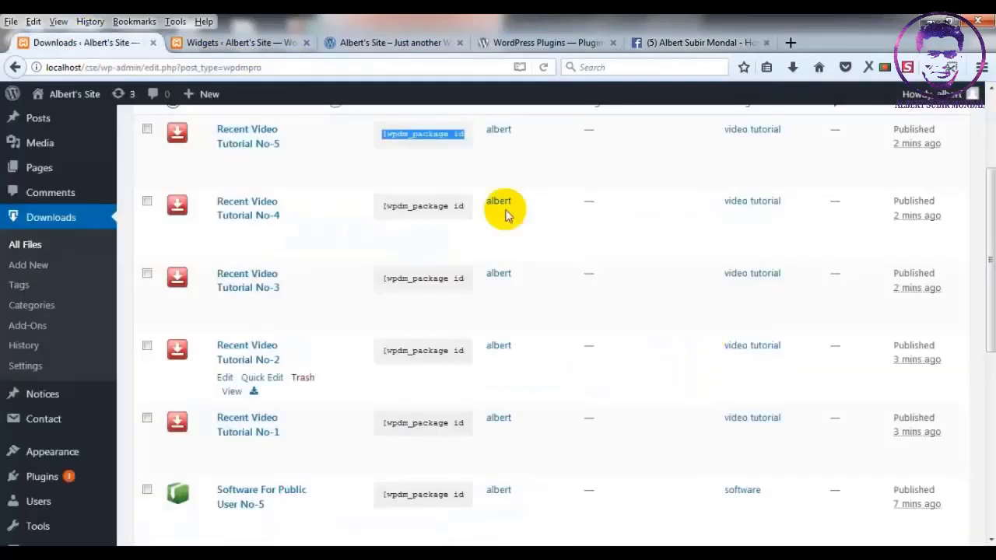
pyautogui.click(241, 43)
pyautogui.scroll(-2, 380, 413)
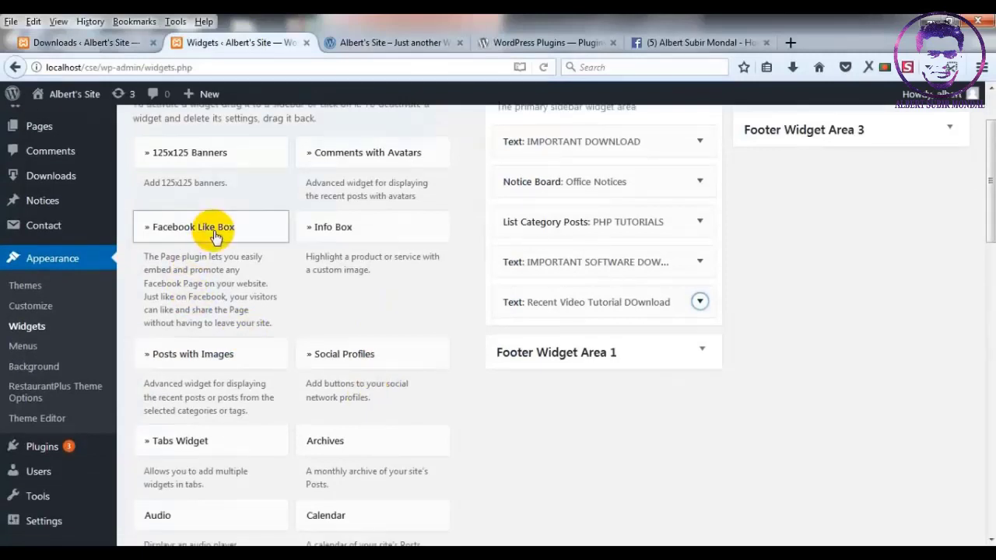
pyautogui.moveTo(210, 231); pyautogui.dragTo(624, 404)
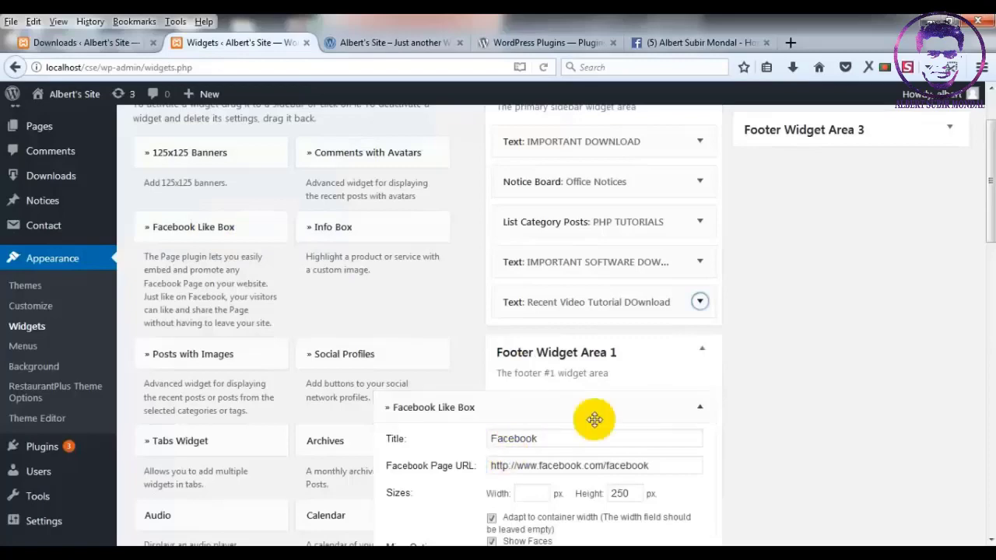
pyautogui.scroll(-4, 666, 402)
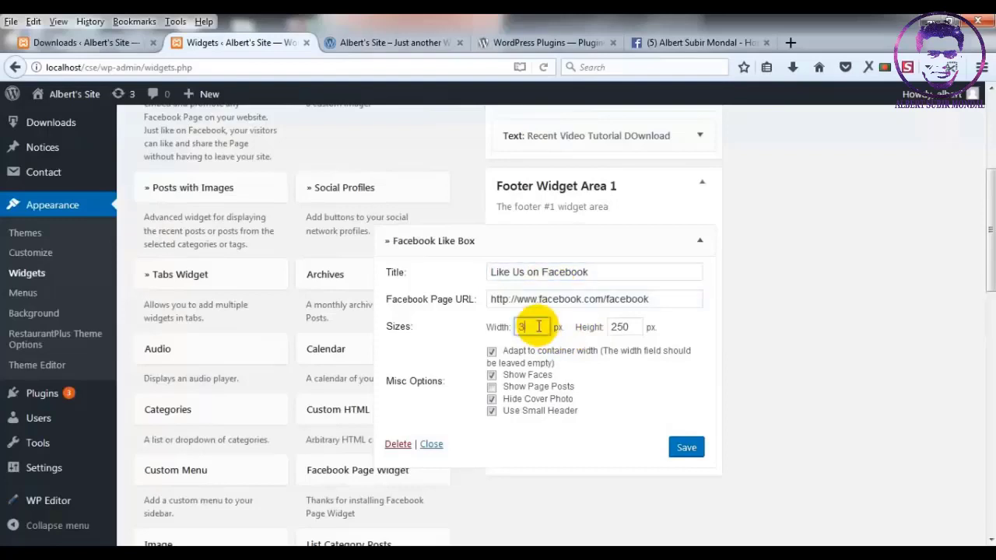
pyautogui.write('00')
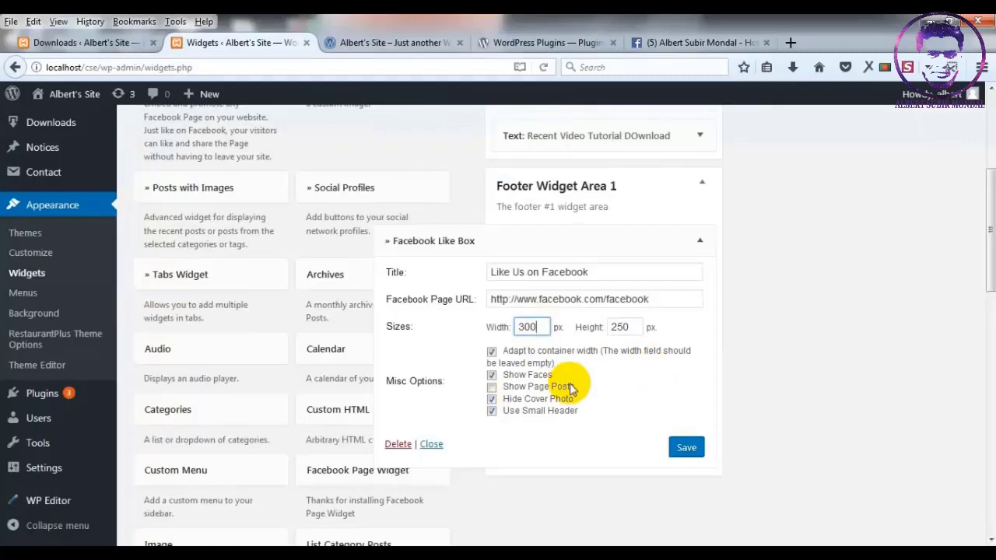
# Step: Copy the address of the open Facebook page into the Like Box's Facebook Page URL and save the widget
pyautogui.click(642, 299)
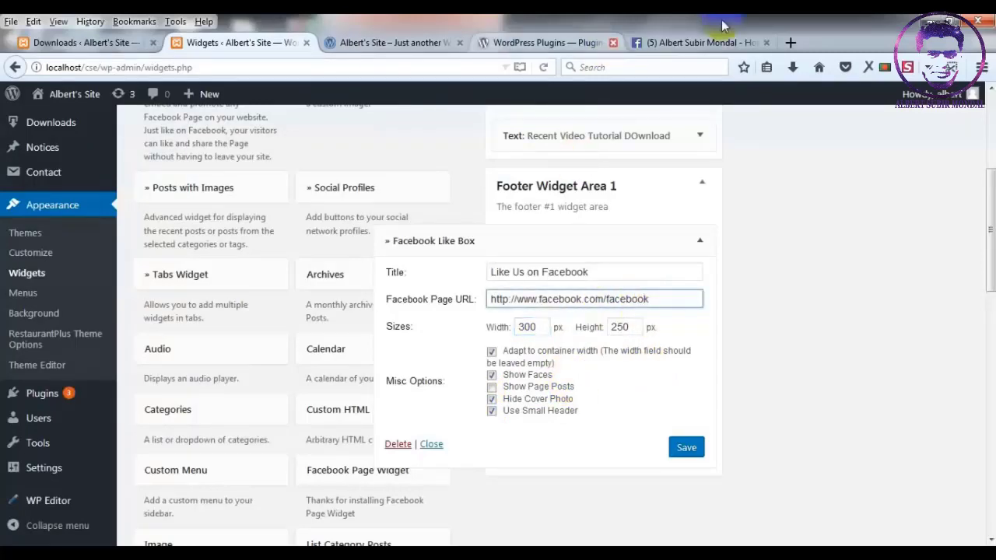
pyautogui.click(703, 42)
pyautogui.click(222, 67)
pyautogui.rightClick(230, 68)
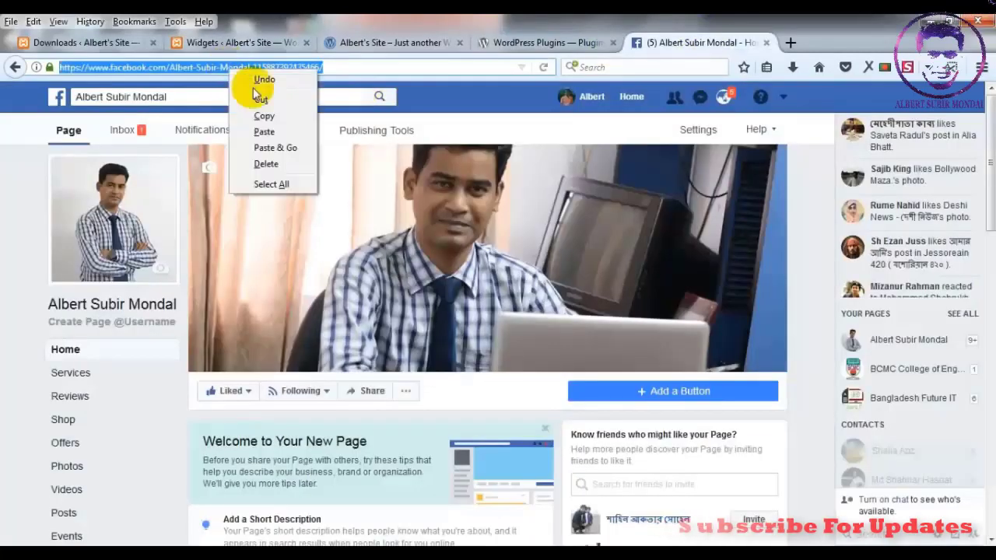
pyautogui.click(265, 116)
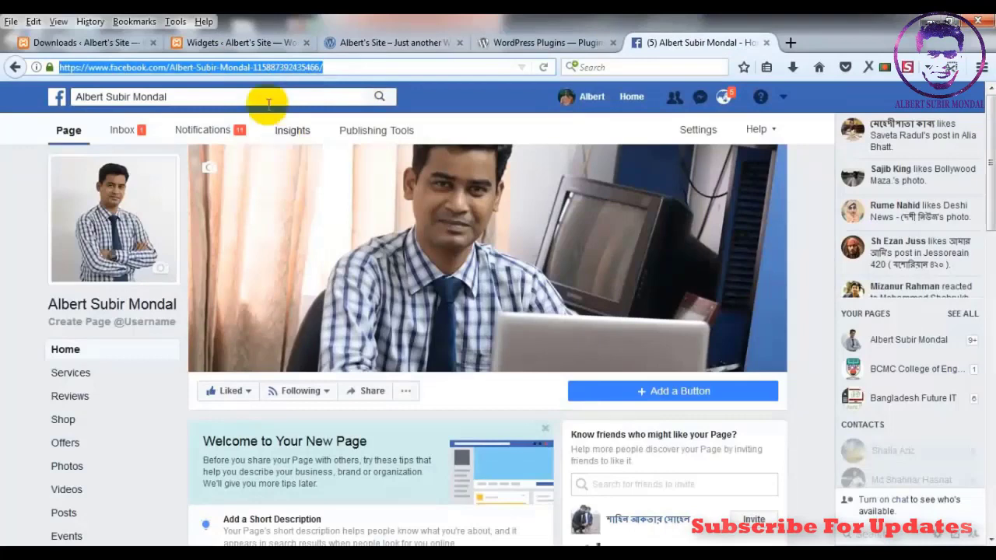
pyautogui.click(203, 42)
pyautogui.click(643, 298)
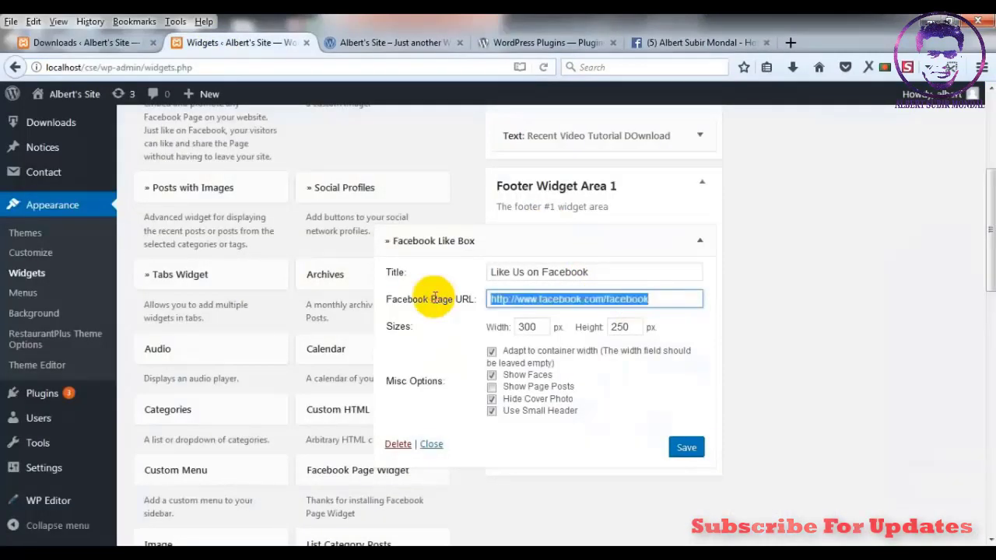
pyautogui.hotkey('ctrl', 'v')
pyautogui.click(685, 448)
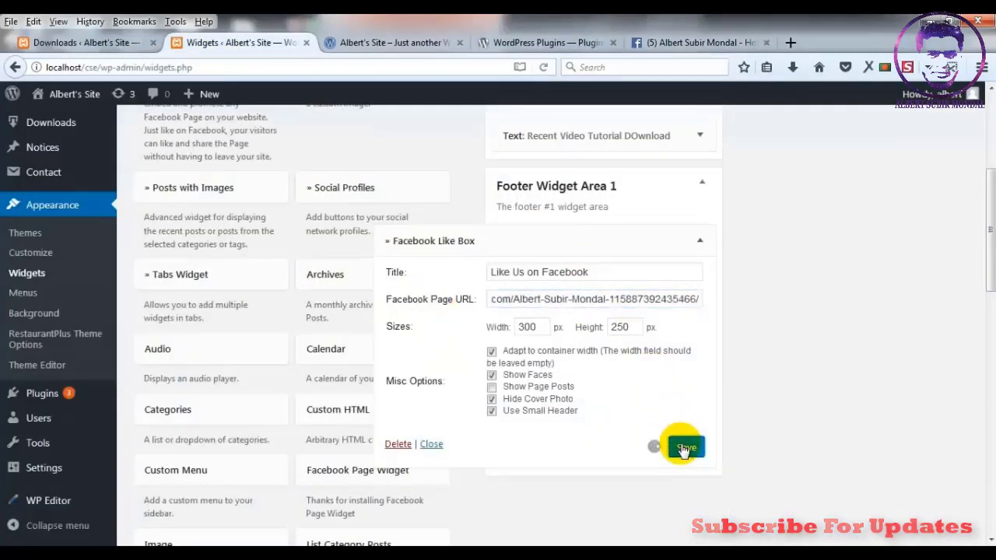
# Step: Reload the site's front page and check the Like Us on Facebook box in the footer
pyautogui.click(408, 43)
pyautogui.click(544, 69)
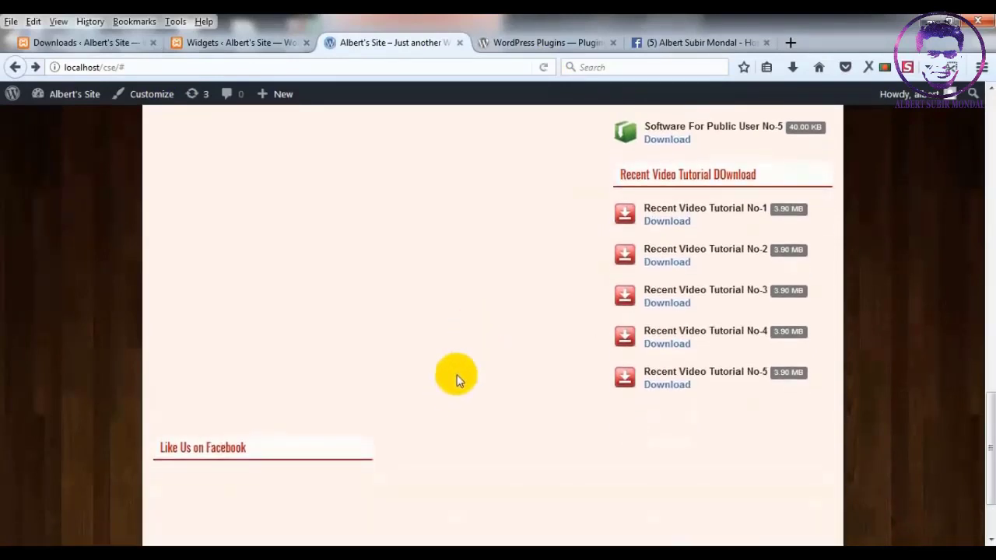
pyautogui.scroll(-3, 457, 374)
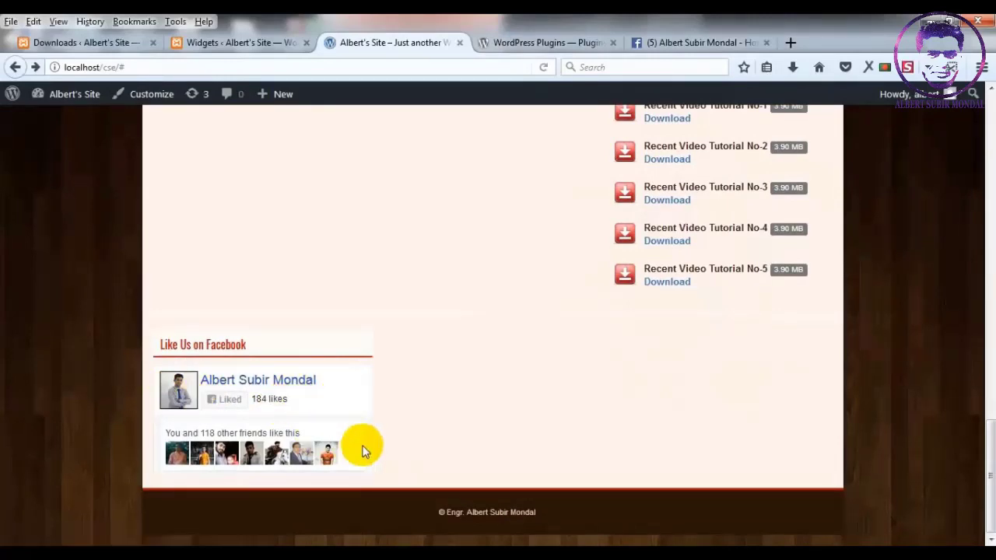
# Step: Return to the widget settings and collapse the Facebook Like Box widget in Footer Widget Area 1
pyautogui.click(249, 41)
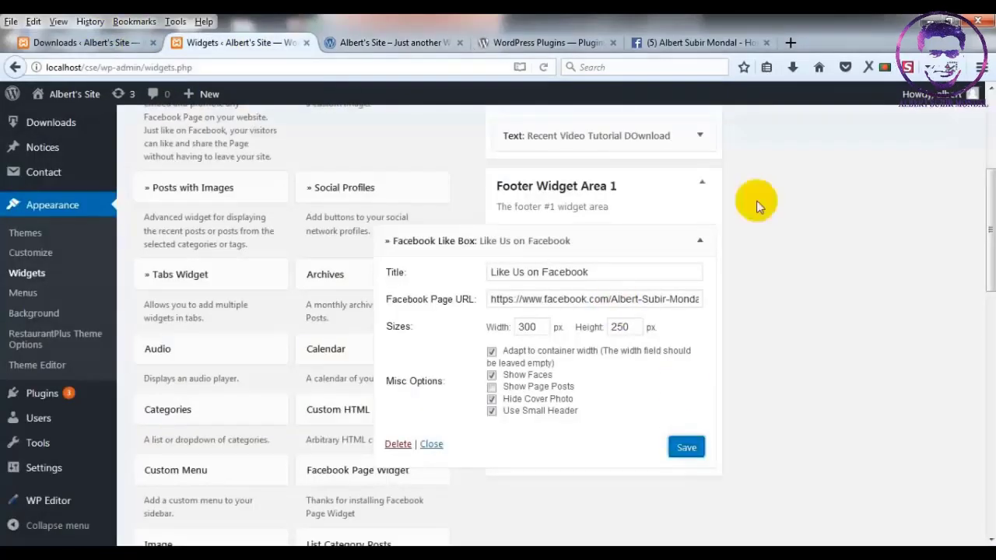
pyautogui.click(699, 240)
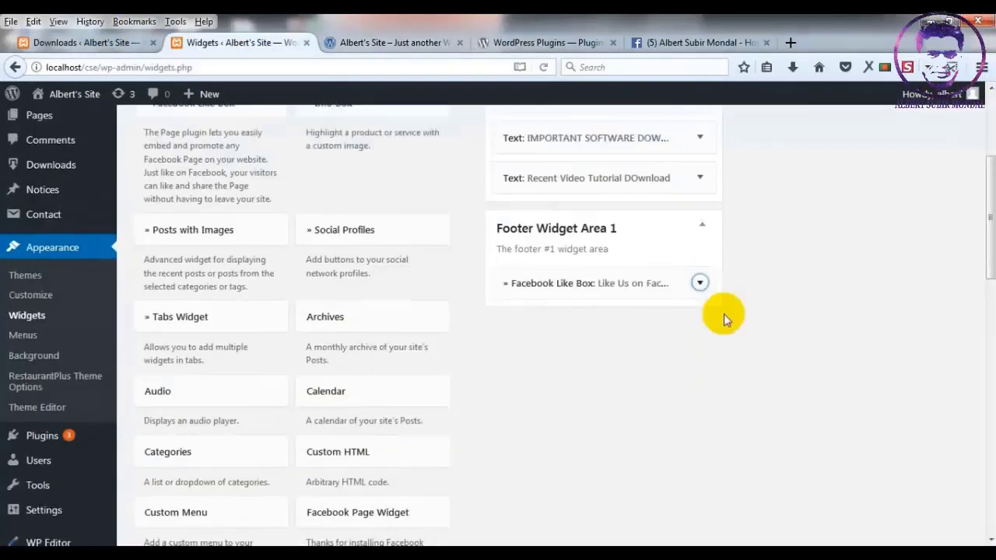
pyautogui.scroll(2, 723, 313)
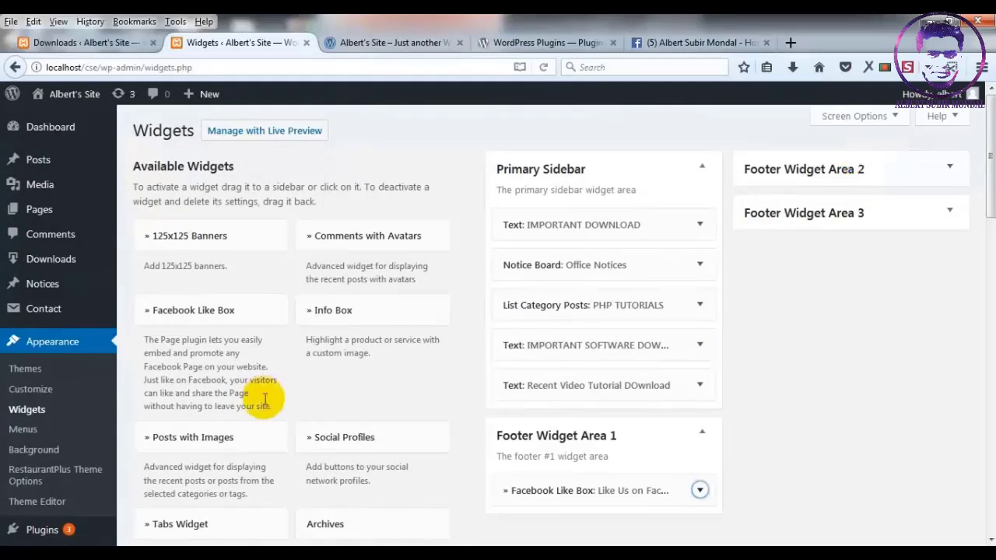
# Step: Add a Video widget to Footer Widget Area 2 and title it Popular Video
pyautogui.scroll(-6, 329, 438)
pyautogui.scroll(-2, 333, 433)
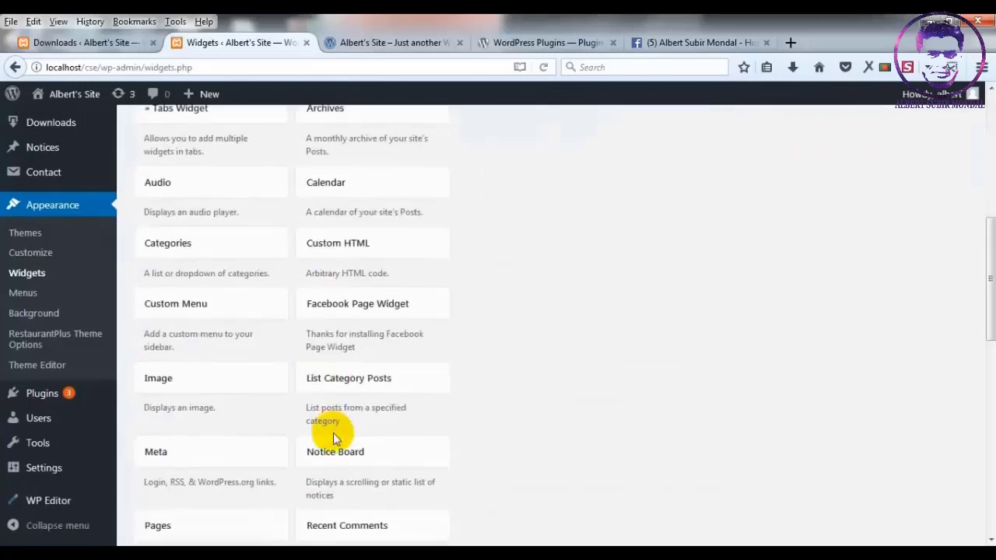
pyautogui.scroll(-3, 333, 446)
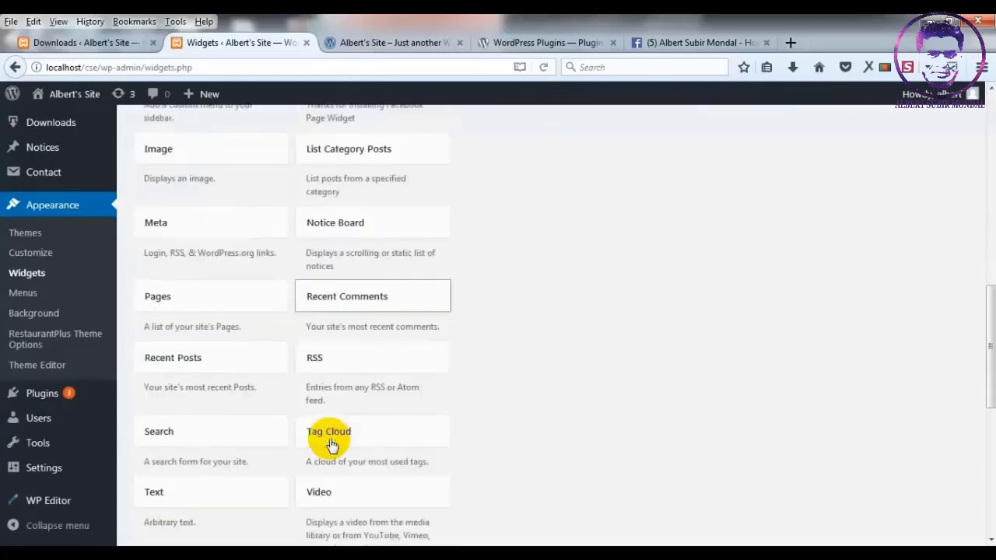
pyautogui.moveTo(332, 477); pyautogui.dragTo(806, 211)
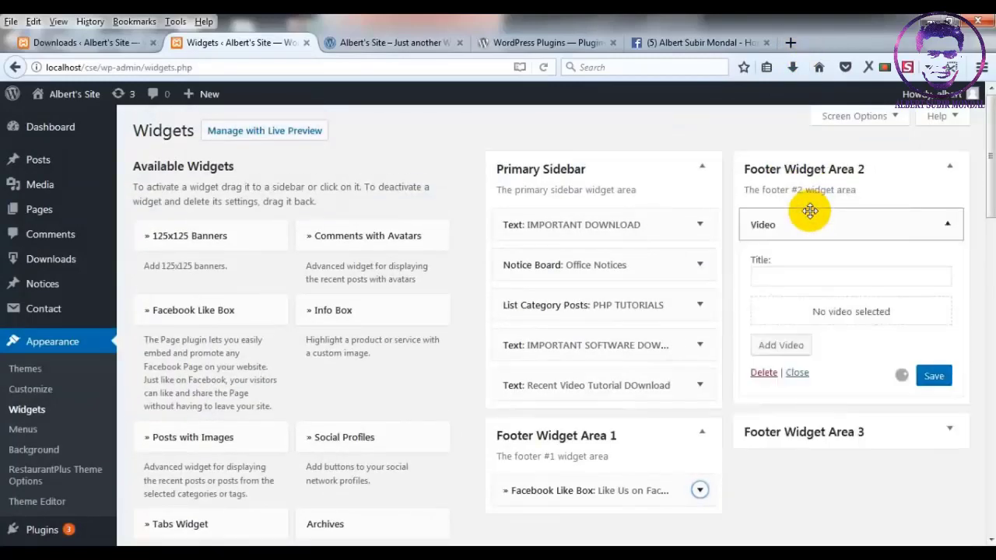
pyautogui.click(794, 274)
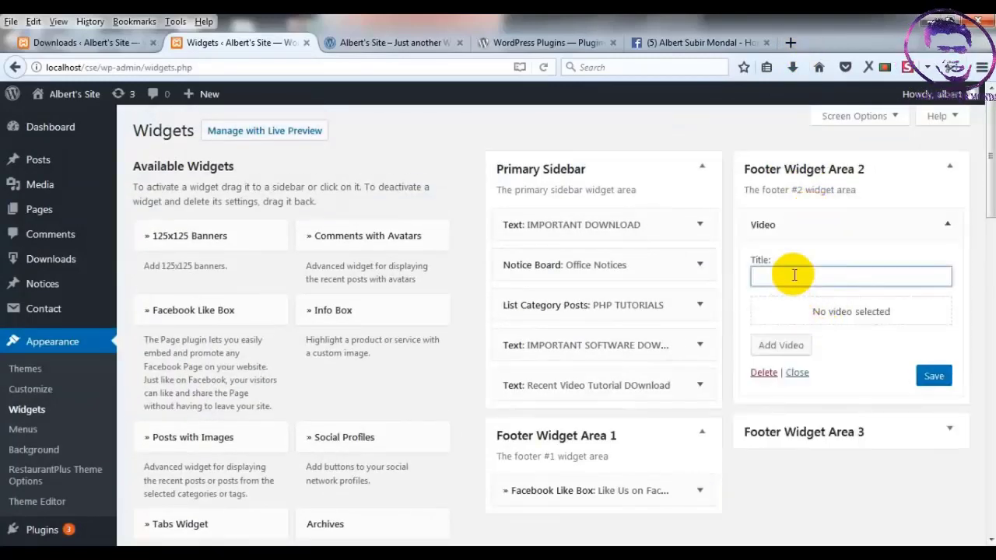
pyautogui.write('Popular')
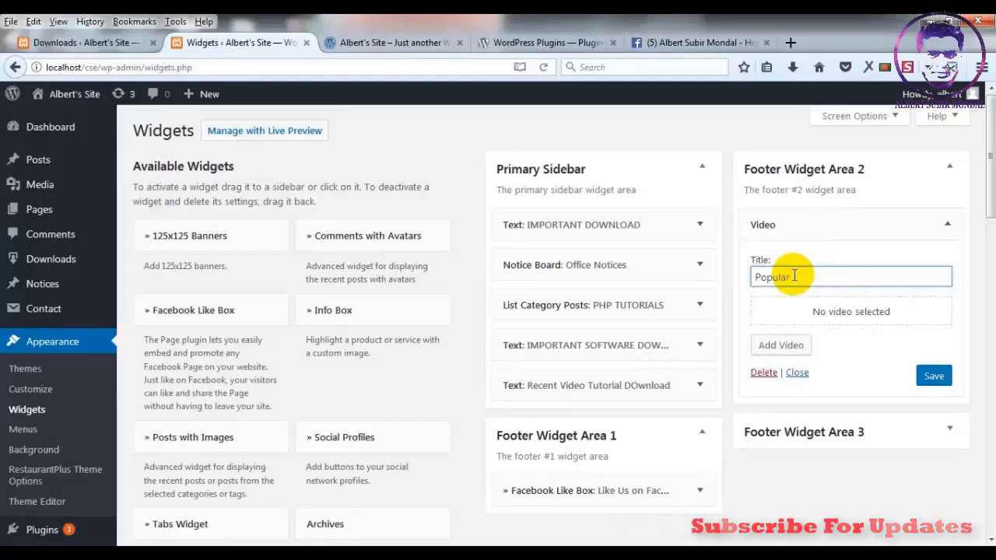
pyautogui.write(' Video')
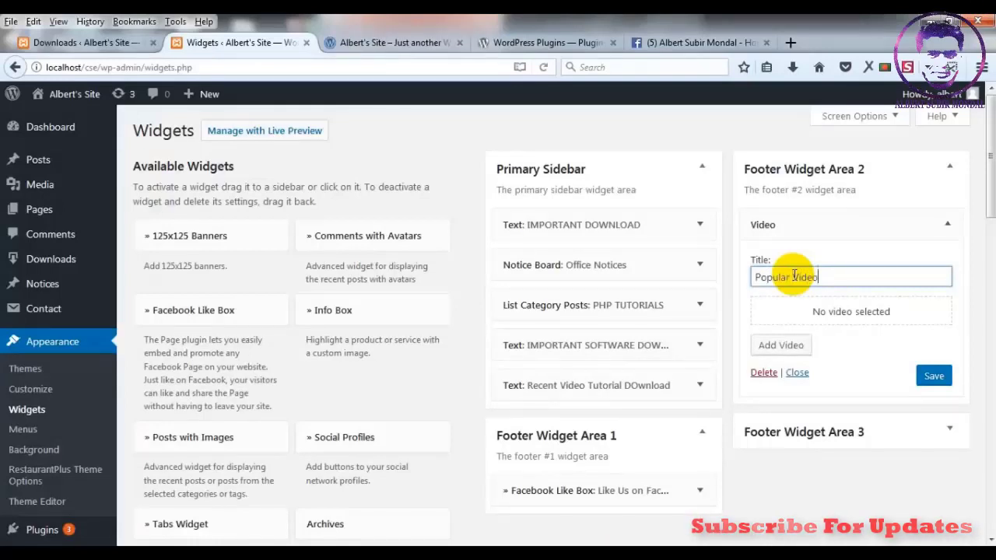
# Step: Upload the video file 5 from the WP Docs Videos folder, add it to the Popular Video widget and save the widget
pyautogui.click(781, 345)
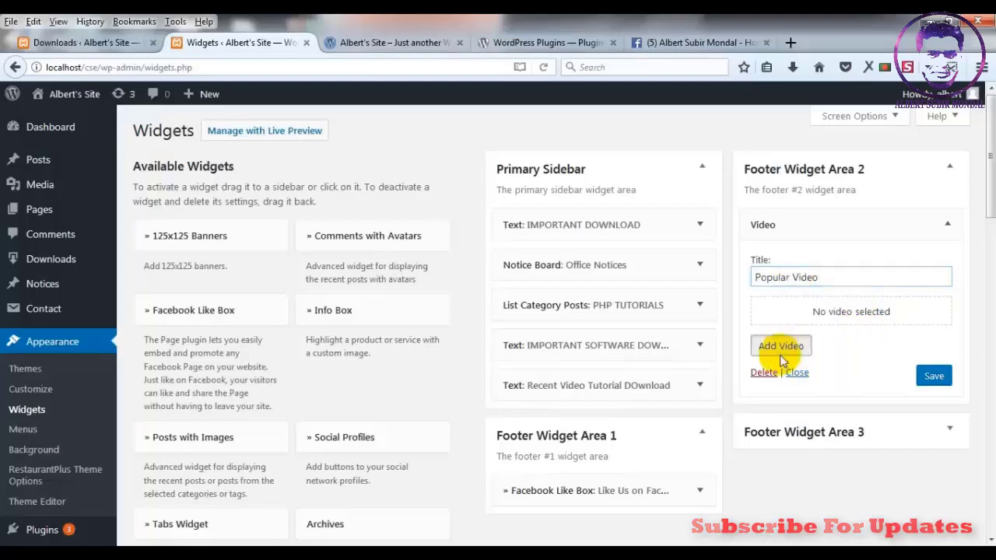
pyautogui.click(204, 154)
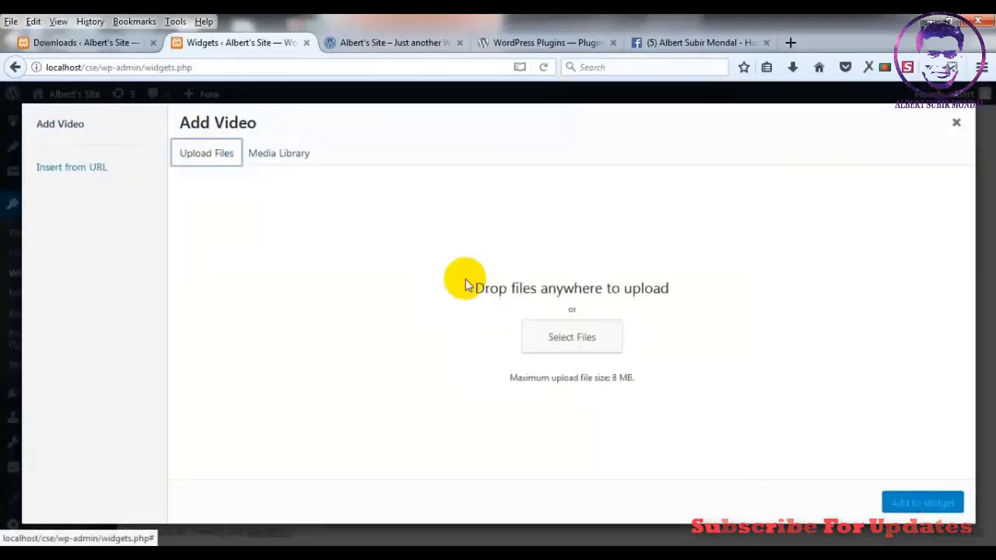
pyautogui.click(575, 337)
pyautogui.click(167, 112)
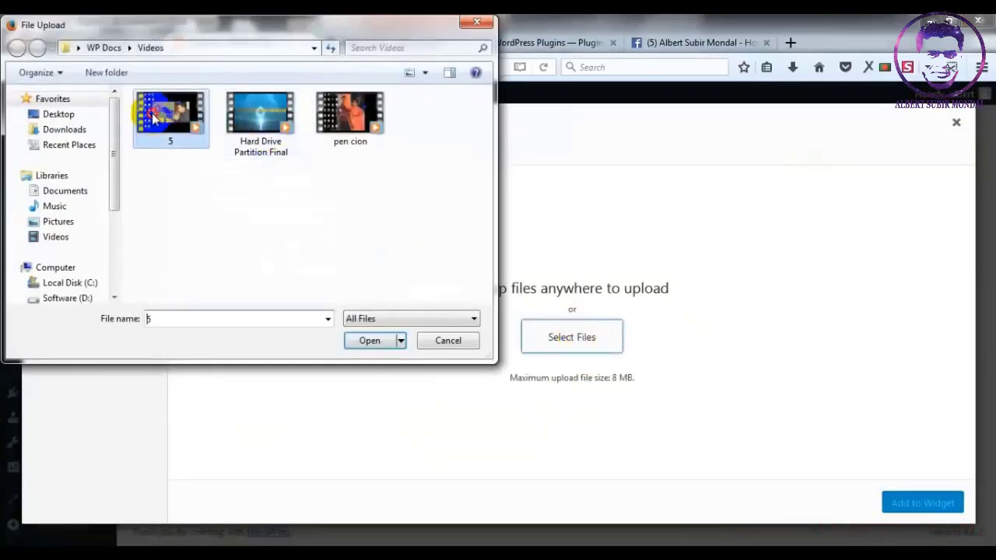
pyautogui.click(368, 342)
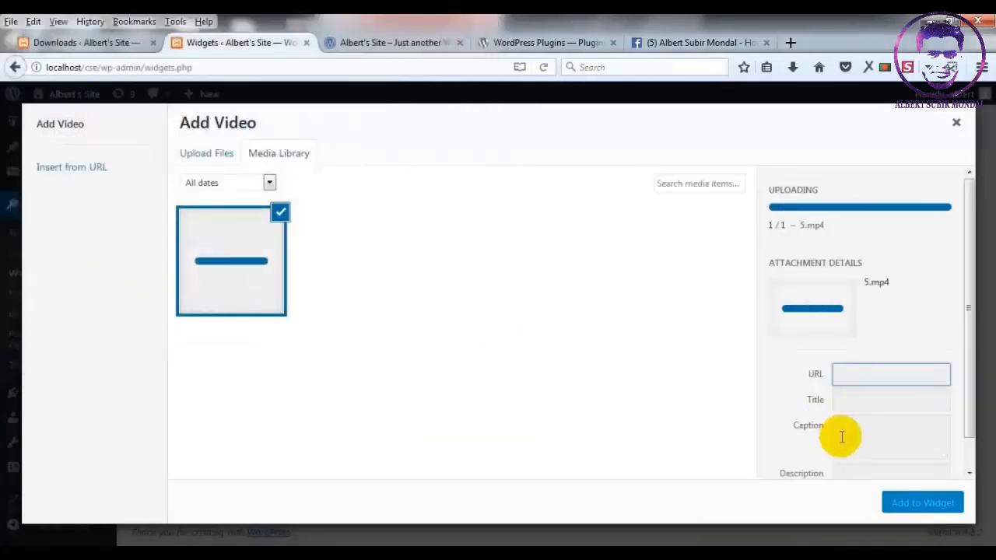
pyautogui.click(904, 501)
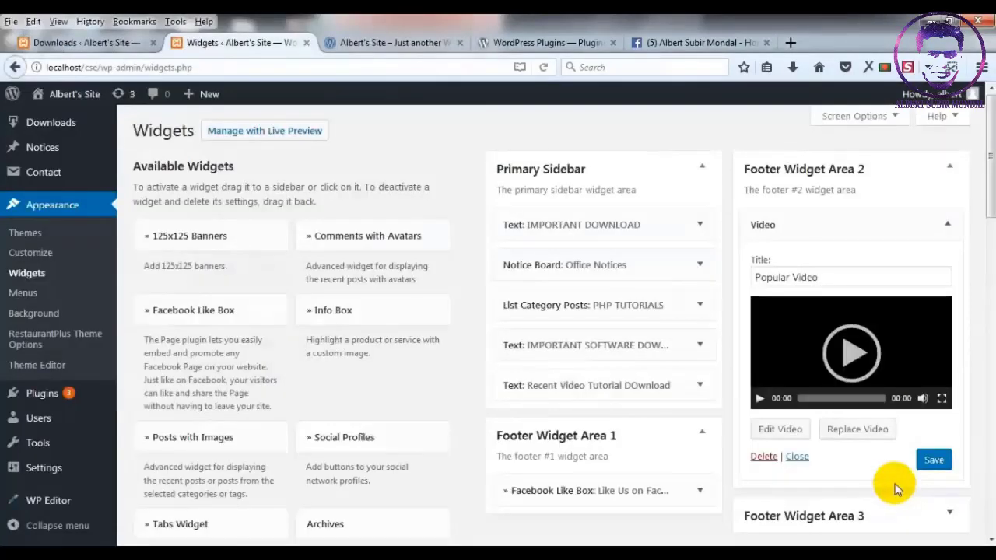
pyautogui.click(932, 459)
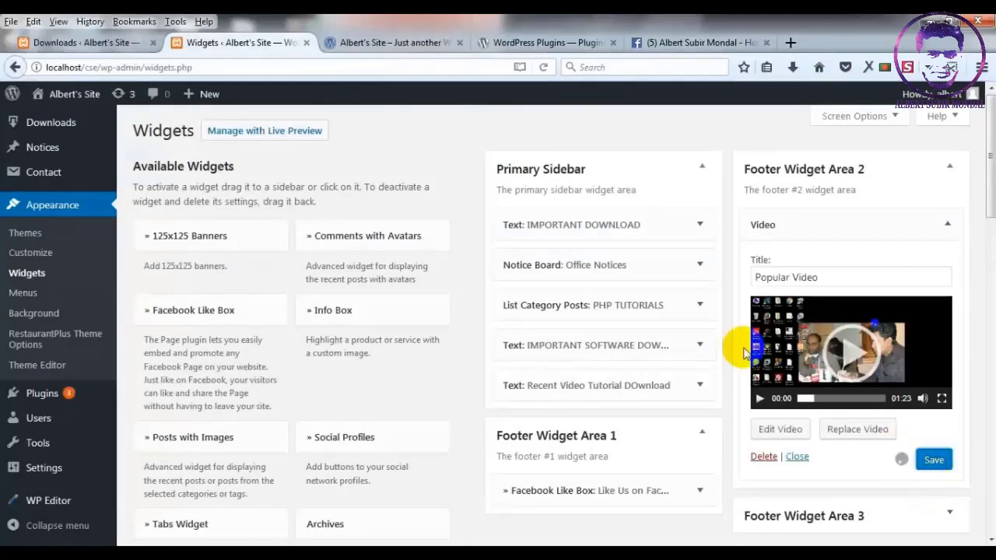
# Step: Check the Popular Video box in the footer of the reloaded front page, and collapse the Video widget back in the widget settings
pyautogui.click(408, 43)
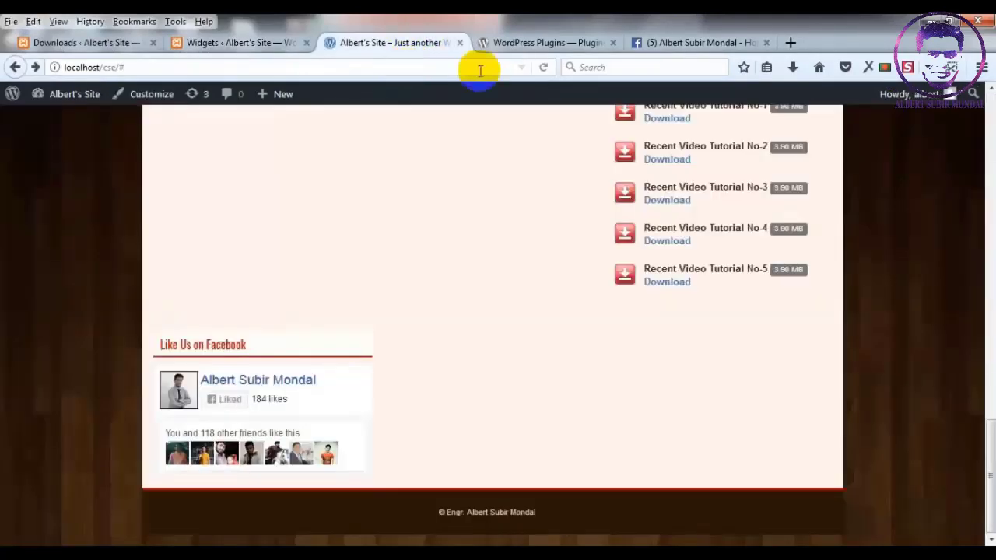
pyautogui.click(544, 67)
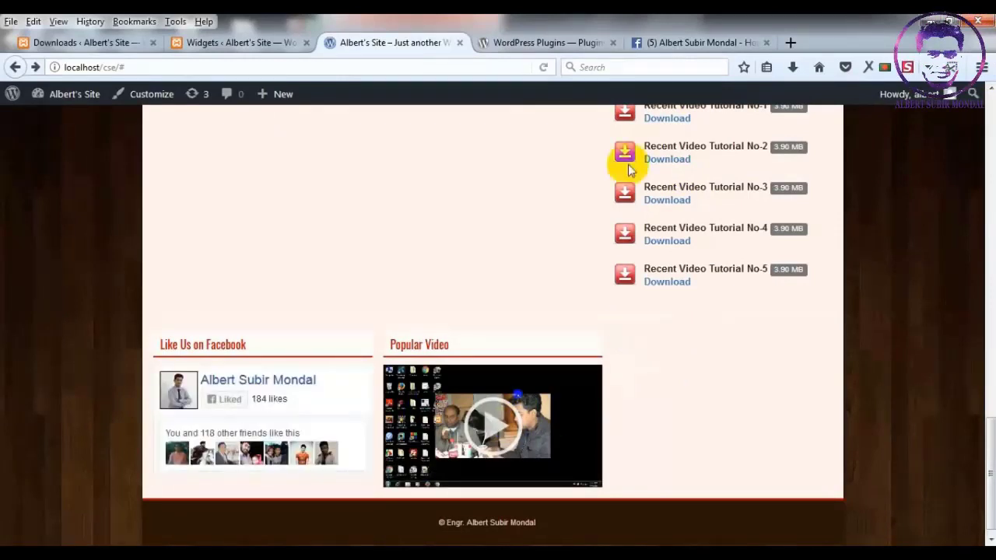
pyautogui.click(262, 42)
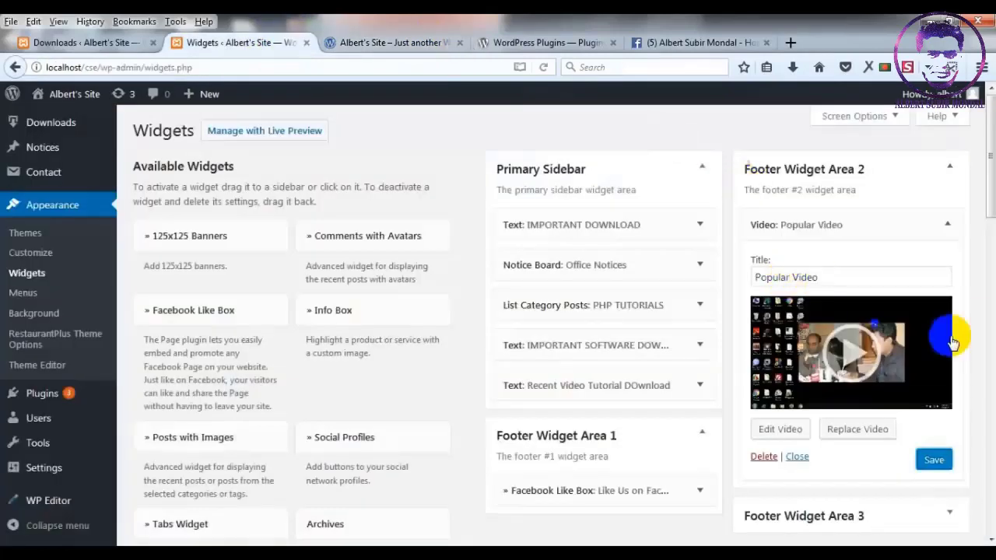
pyautogui.click(947, 224)
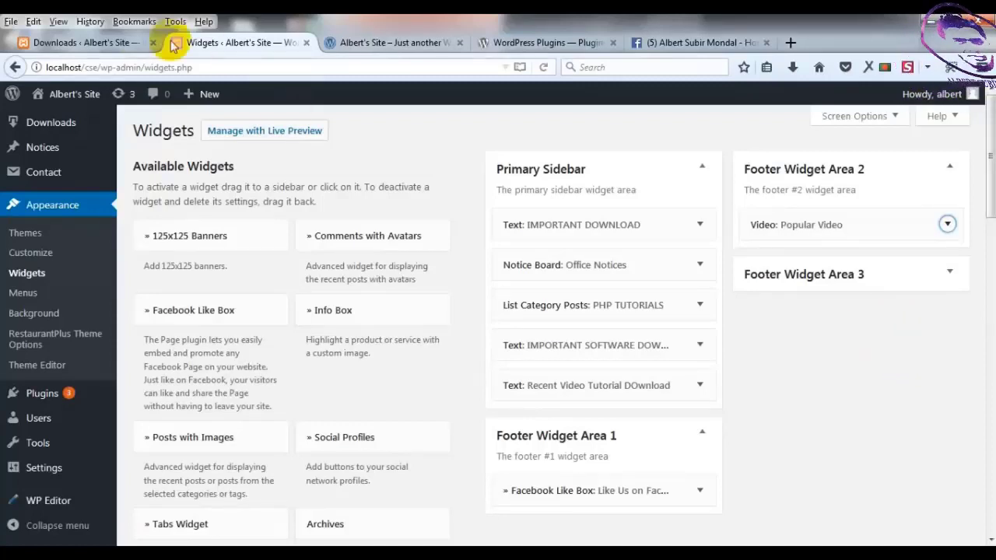
# Step: Create a new post category named upcoming tutorials
pyautogui.click(129, 42)
pyautogui.scroll(3, 325, 290)
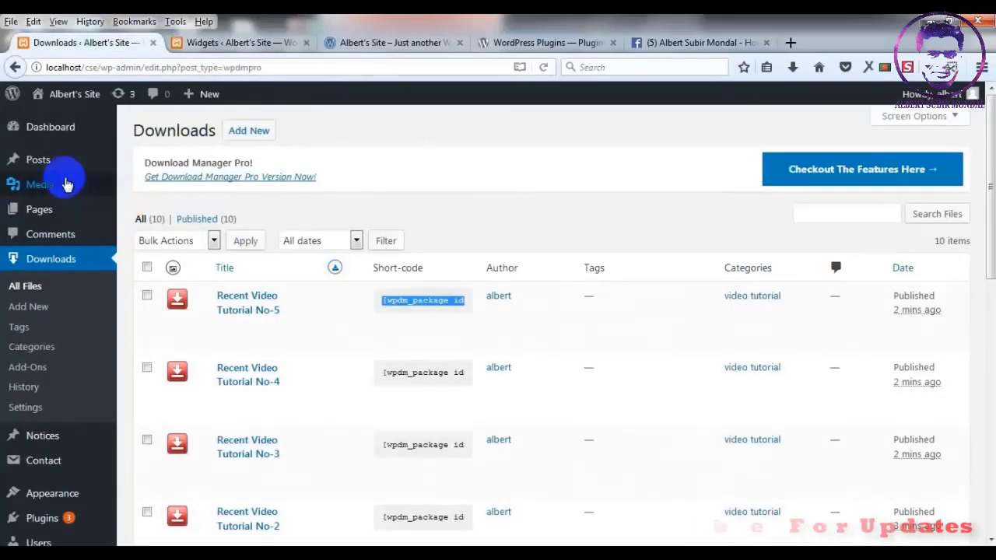
pyautogui.moveTo(56, 163)
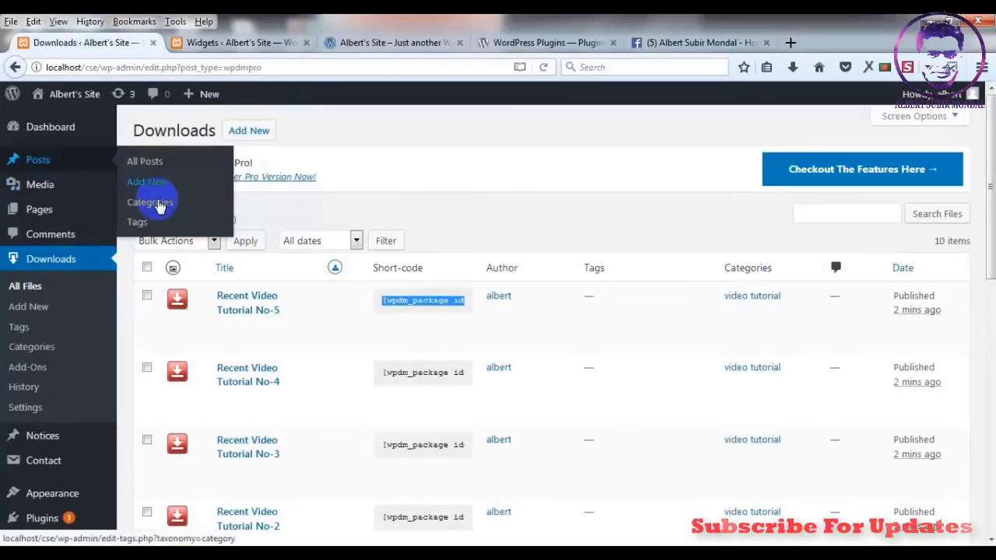
pyautogui.click(155, 201)
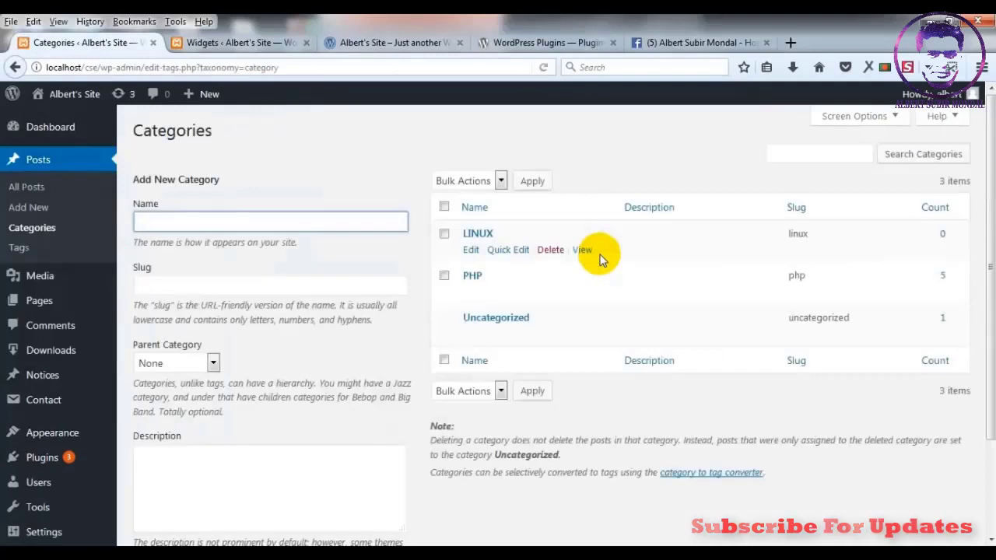
pyautogui.click(231, 224)
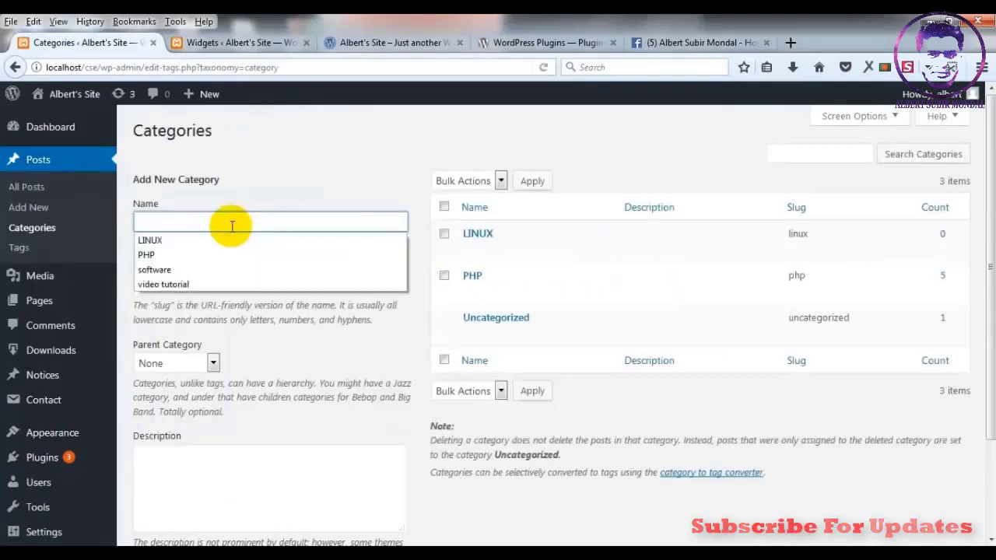
pyautogui.write('up')
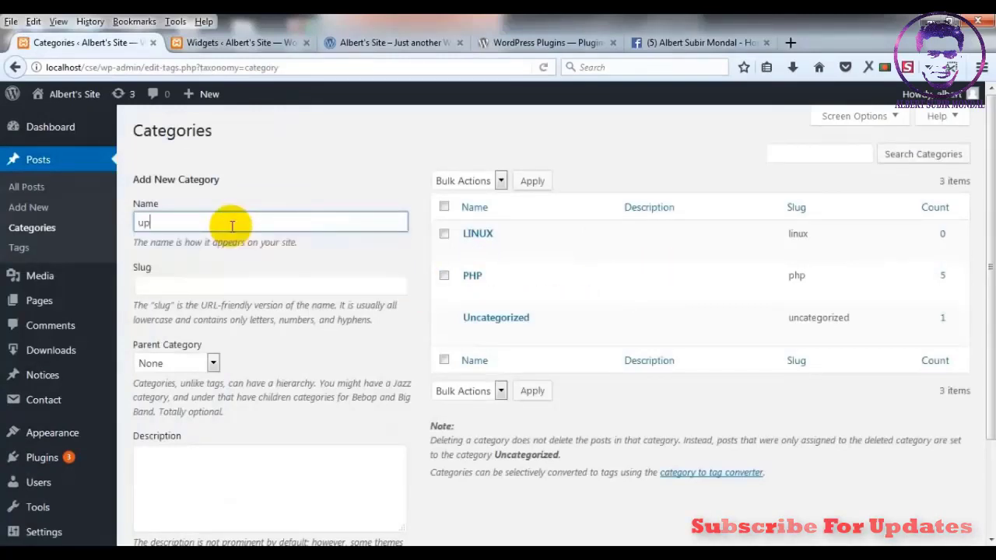
pyautogui.write('coming tuto')
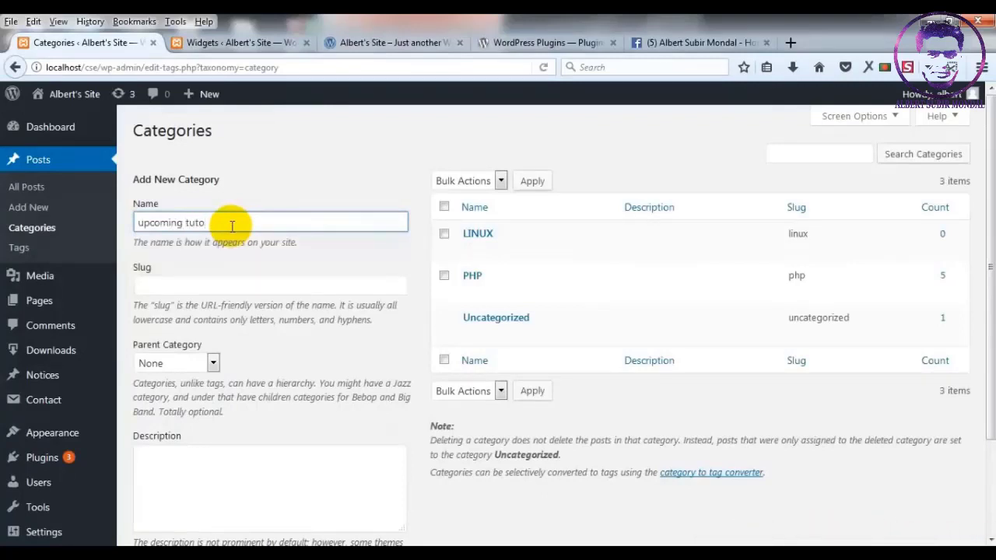
pyautogui.write('rials')
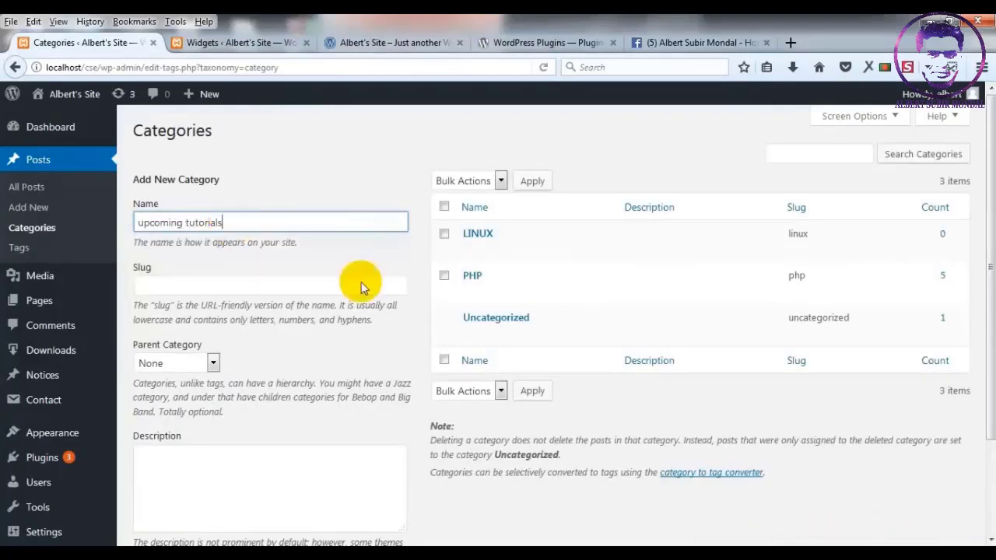
pyautogui.scroll(-3, 163, 436)
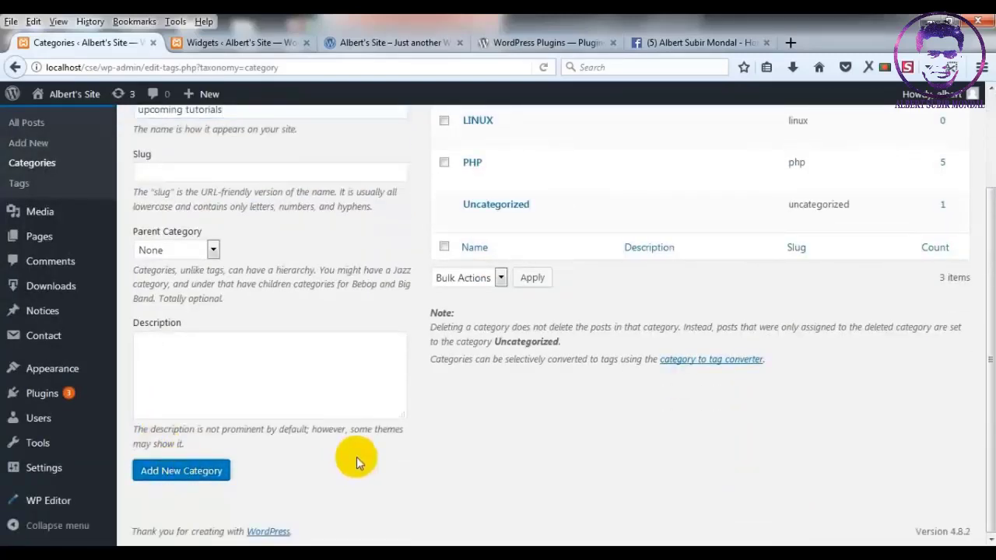
# Step: Publish a new post titled Windows Server Full Course -2017 in the upcoming tutorials category
pyautogui.scroll(3, 342, 443)
pyautogui.click(26, 211)
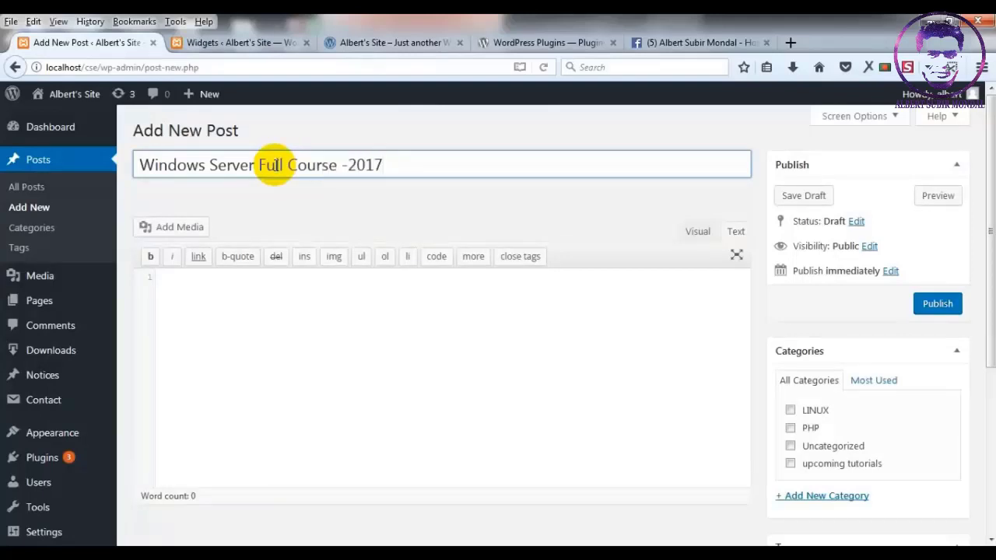
pyautogui.tripleClick(274, 167)
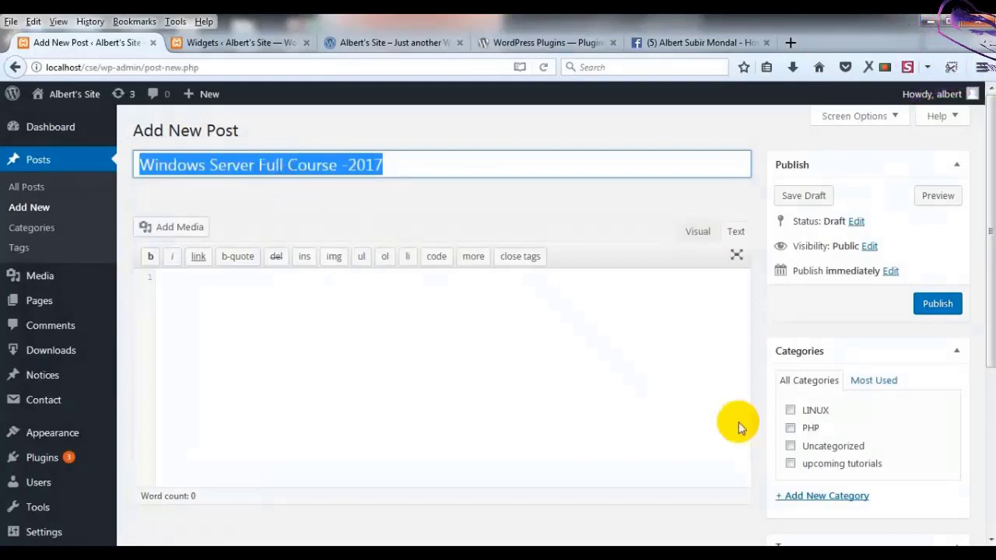
pyautogui.click(790, 465)
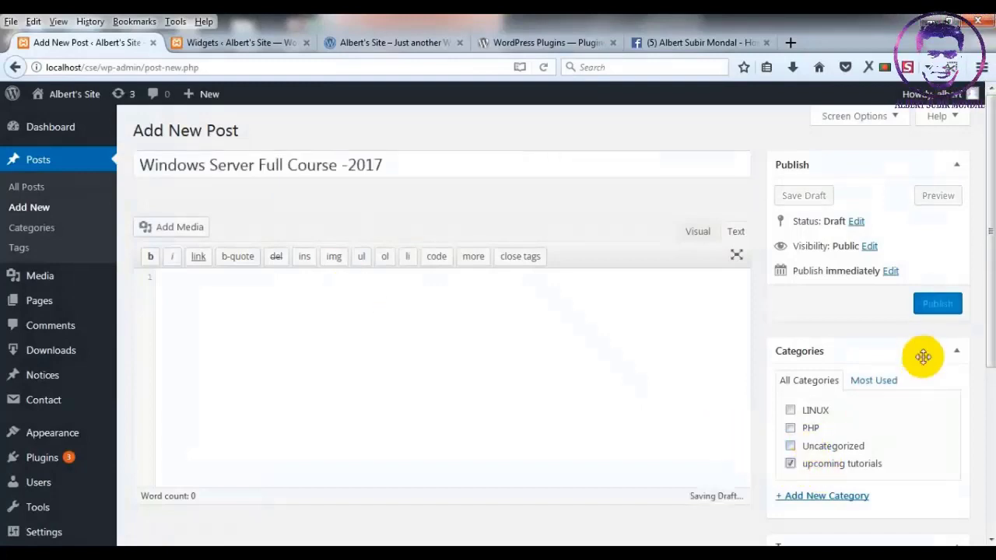
pyautogui.click(937, 305)
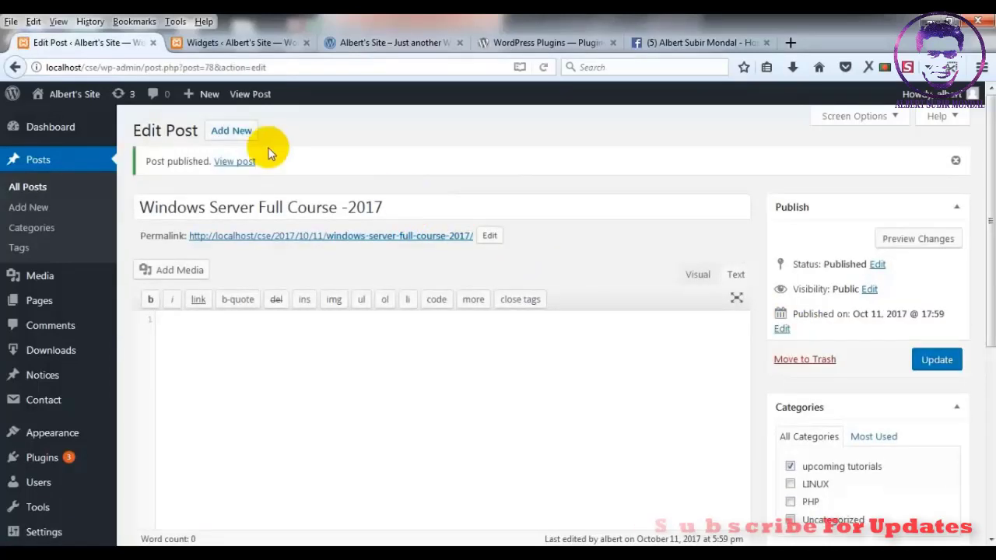
# Step: Publish LInux Server, SQL Server, CCNA Tutorial and CCNP Tutorial Full Course -2017 posts under upcoming tutorials, and open the list of all posts
pyautogui.click(231, 131)
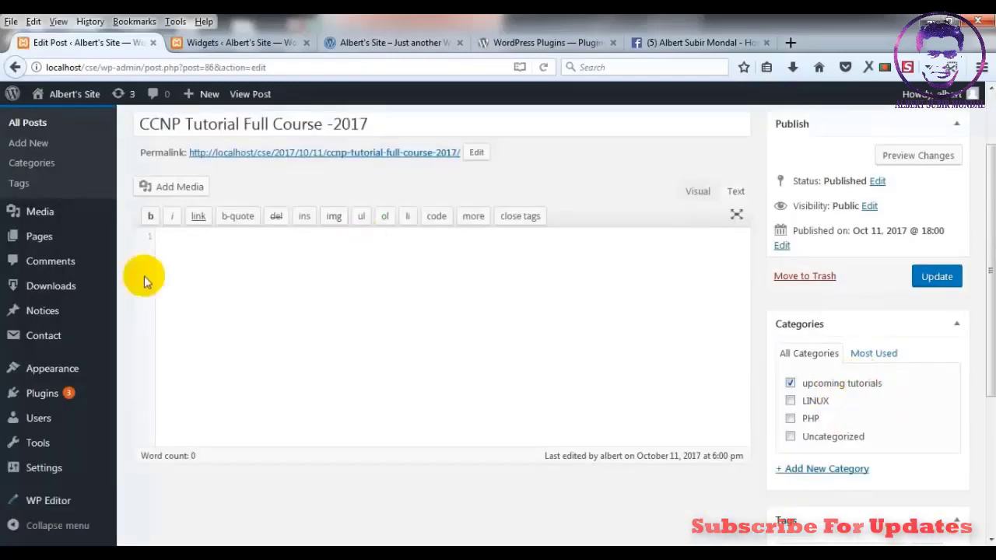
pyautogui.scroll(2, 27, 238)
pyautogui.click(68, 169)
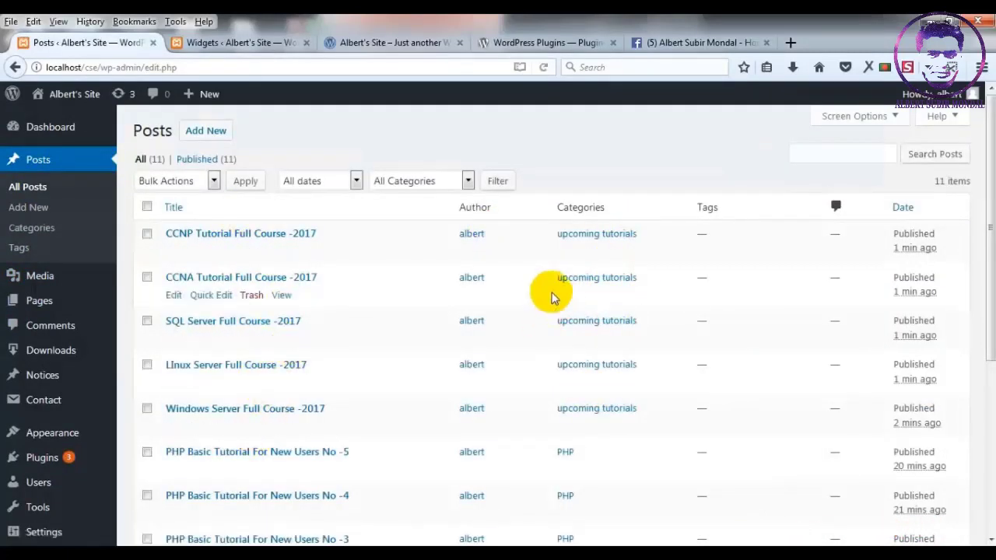
# Step: Add a List Category Posts widget to Footer Widget Area 3 in the widget settings
pyautogui.hotkey('ctrl', 'Tab')
pyautogui.scroll(-5, 377, 384)
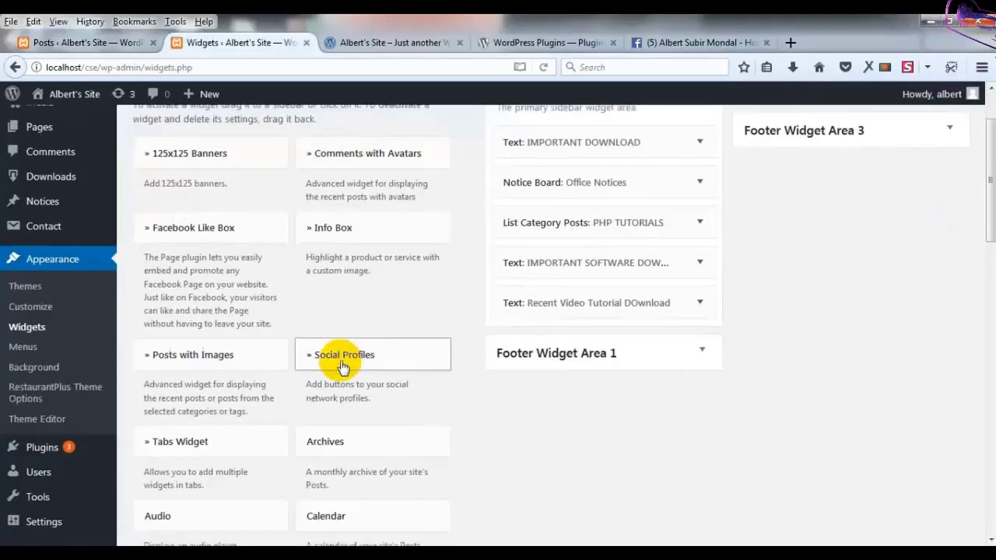
pyautogui.scroll(-2, 350, 381)
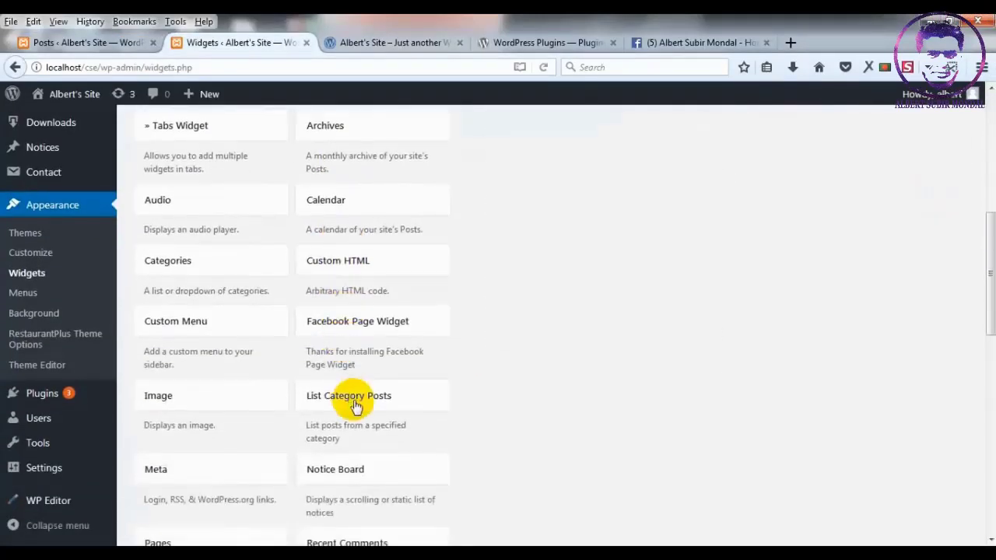
pyautogui.moveTo(355, 396); pyautogui.dragTo(827, 208)
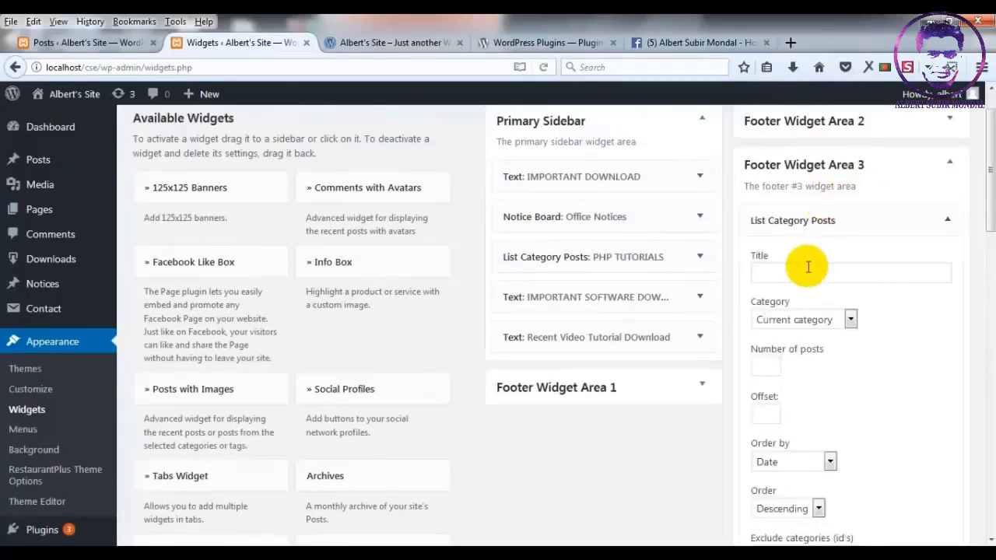
# Step: Title the List Category Posts widget Upcoming Tutorial, set its category to upcoming tutorials and number of posts to 5, and save it
pyautogui.click(807, 268)
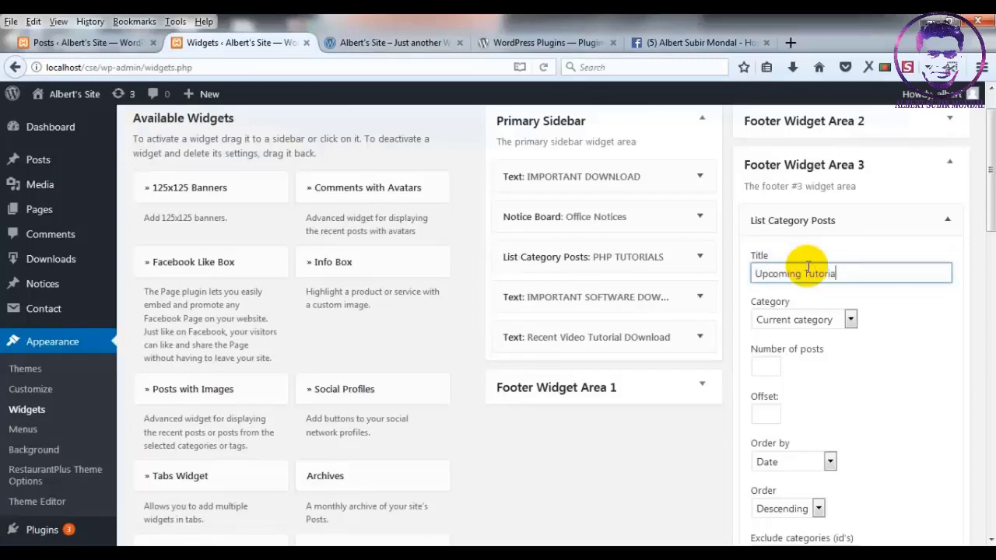
pyautogui.click(850, 319)
pyautogui.click(817, 381)
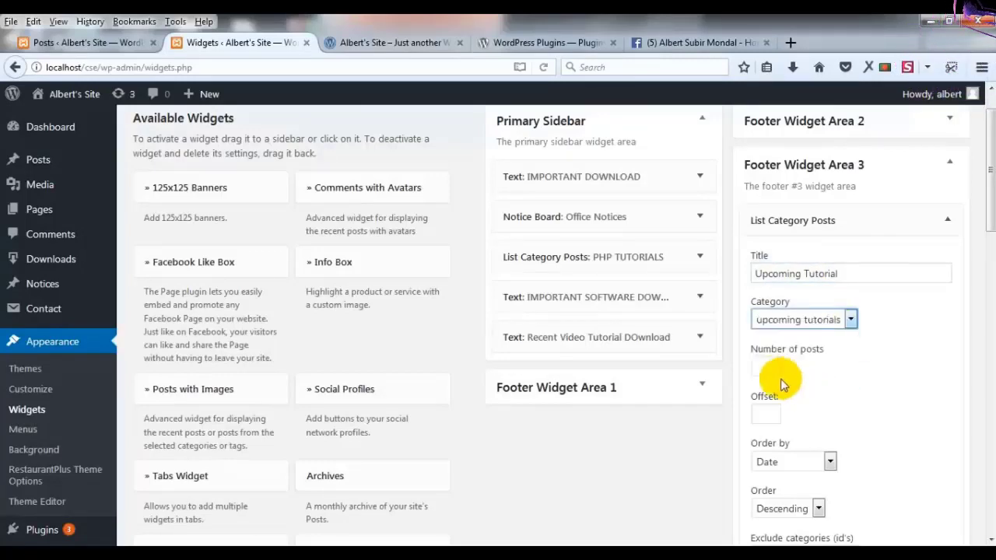
pyautogui.click(765, 371)
pyautogui.write('5')
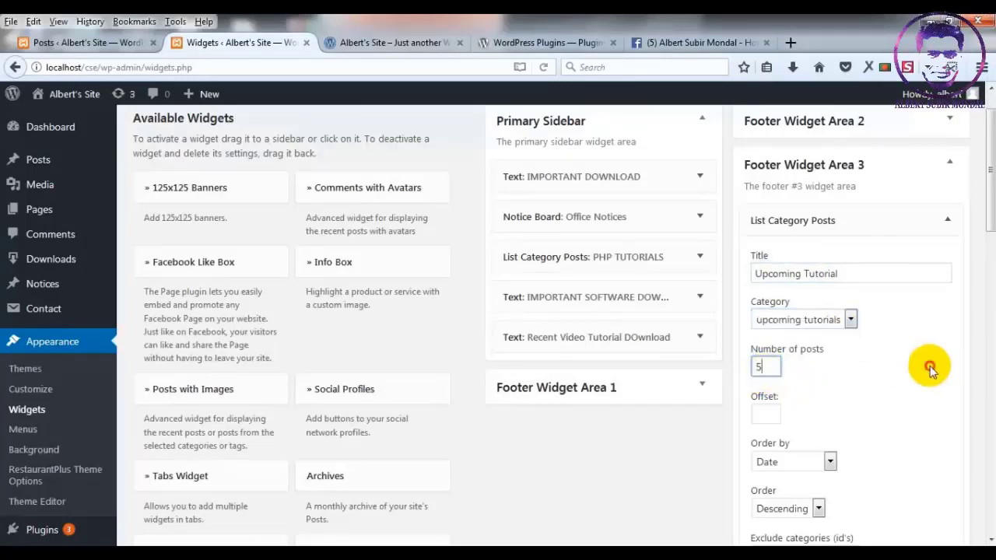
pyautogui.scroll(-5, 929, 365)
pyautogui.scroll(-6, 809, 466)
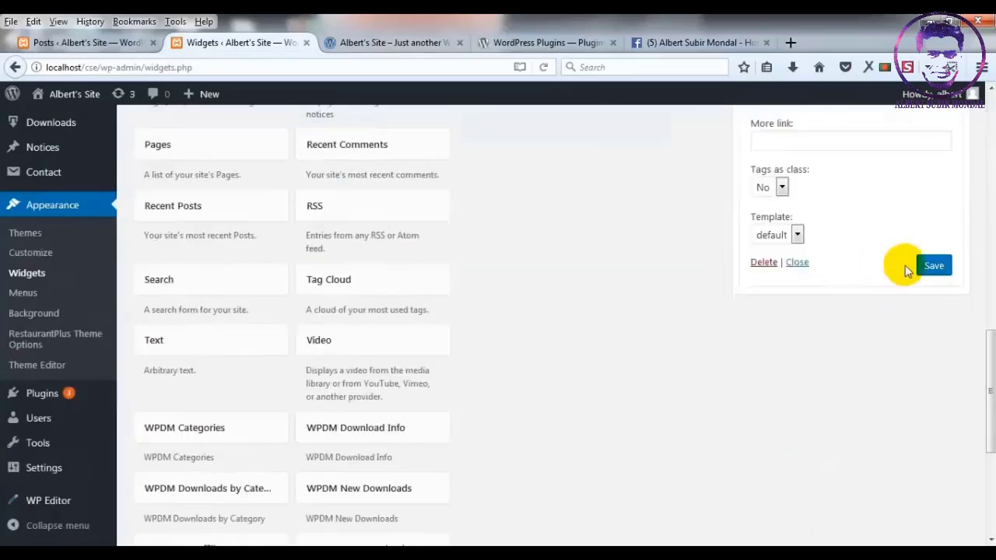
pyautogui.click(933, 265)
# Step: Reload the site's front page and check the Upcoming Tutorial list in the footer and the posts in the main content area
pyautogui.click(374, 43)
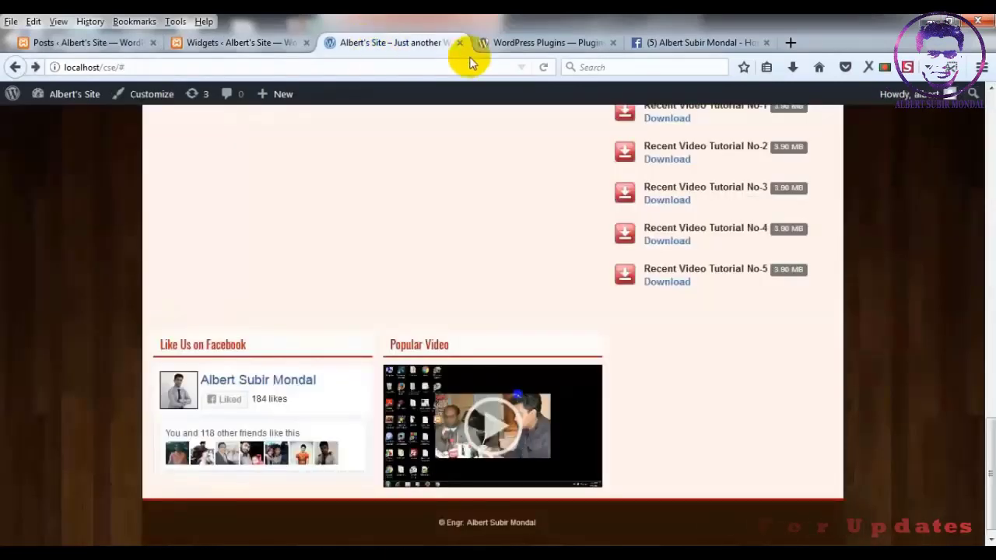
pyautogui.click(543, 67)
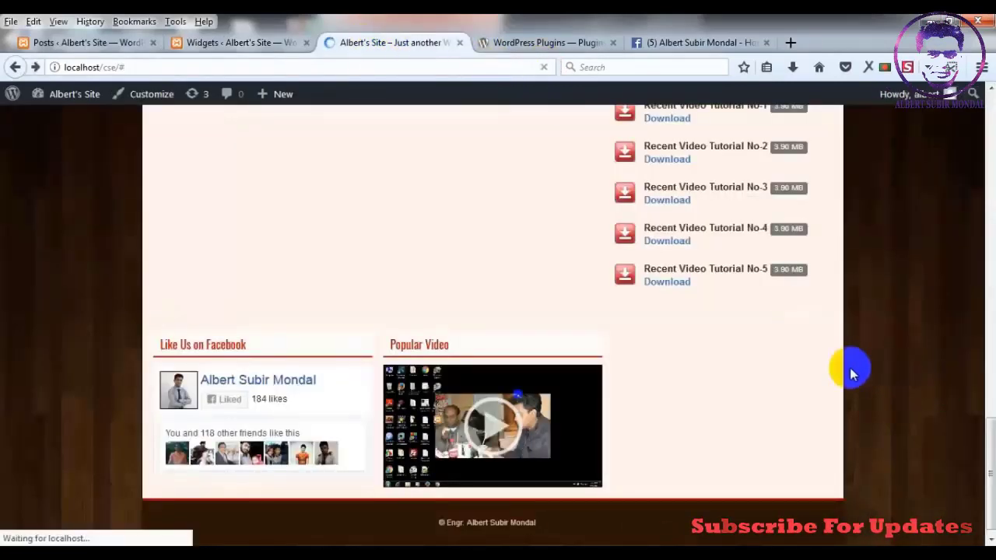
pyautogui.scroll(5, 572, 366)
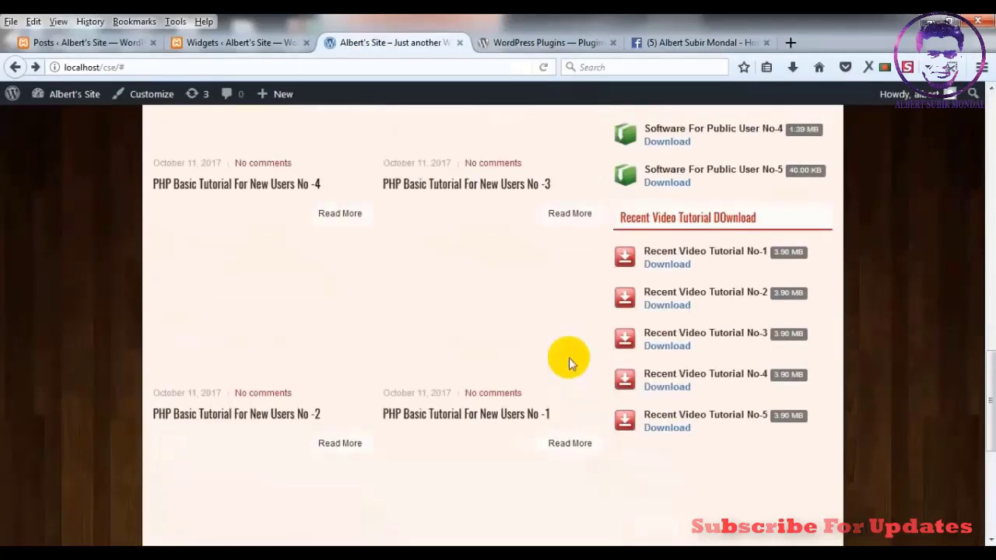
pyautogui.scroll(-5, 569, 360)
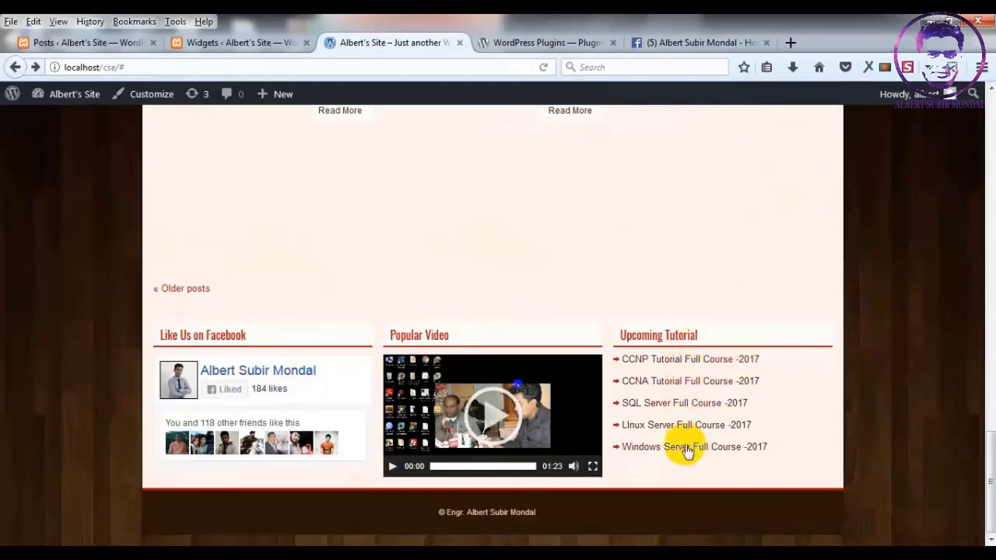
pyautogui.scroll(10, 513, 344)
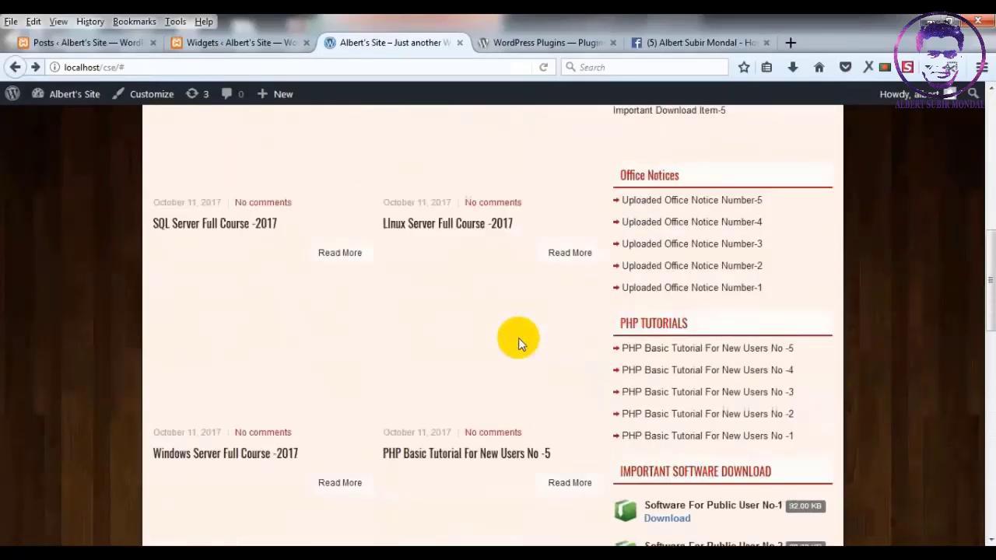
pyautogui.scroll(3, 368, 374)
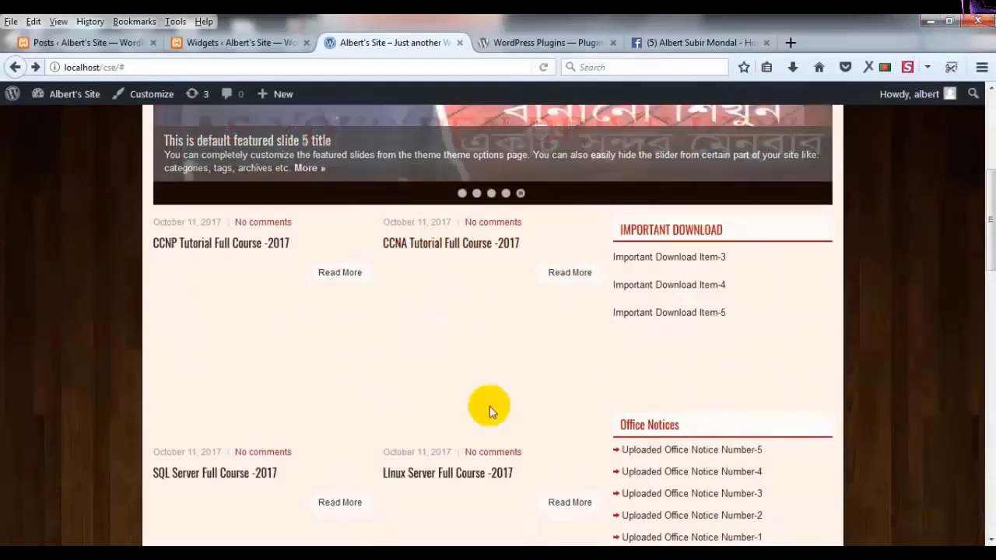
pyautogui.scroll(-3, 491, 420)
pyautogui.scroll(-8, 473, 443)
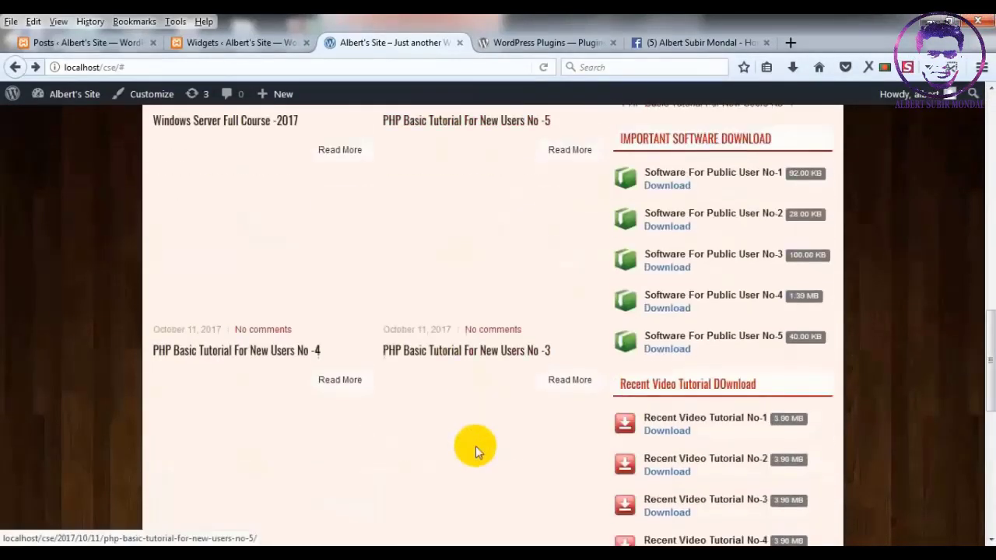
pyautogui.scroll(10, 475, 446)
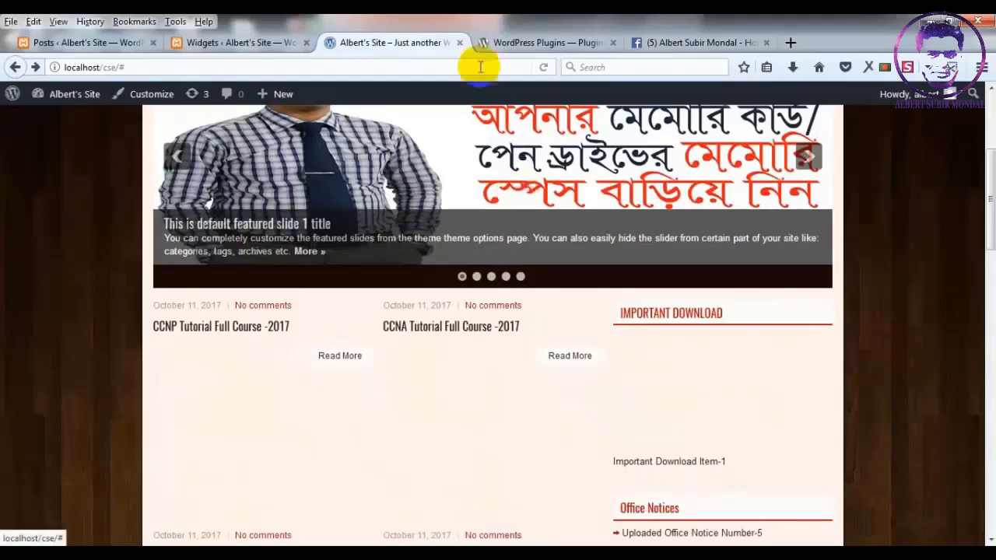
# Step: Open the list of all pages in the dashboard and look for the HOME page
pyautogui.click(97, 42)
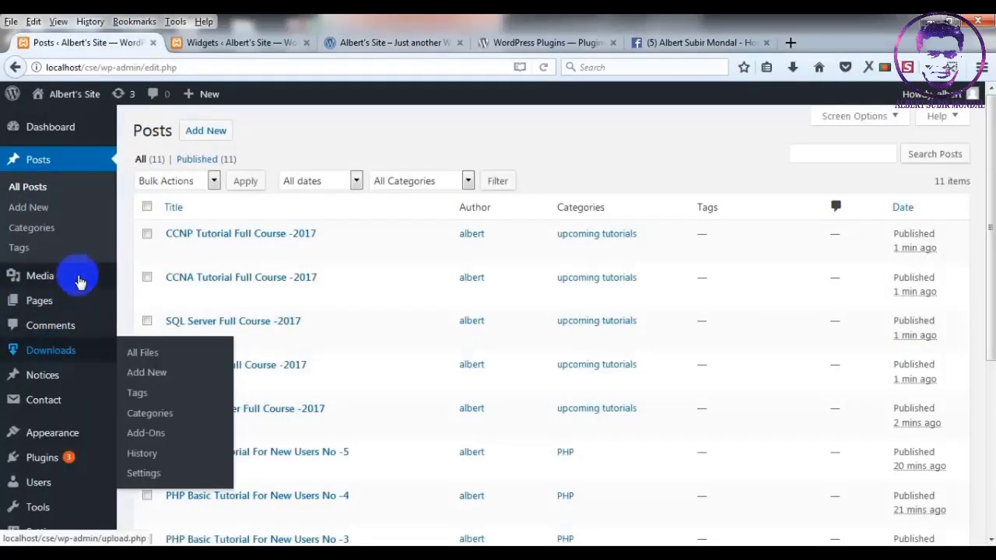
pyautogui.moveTo(73, 301)
pyautogui.click(145, 302)
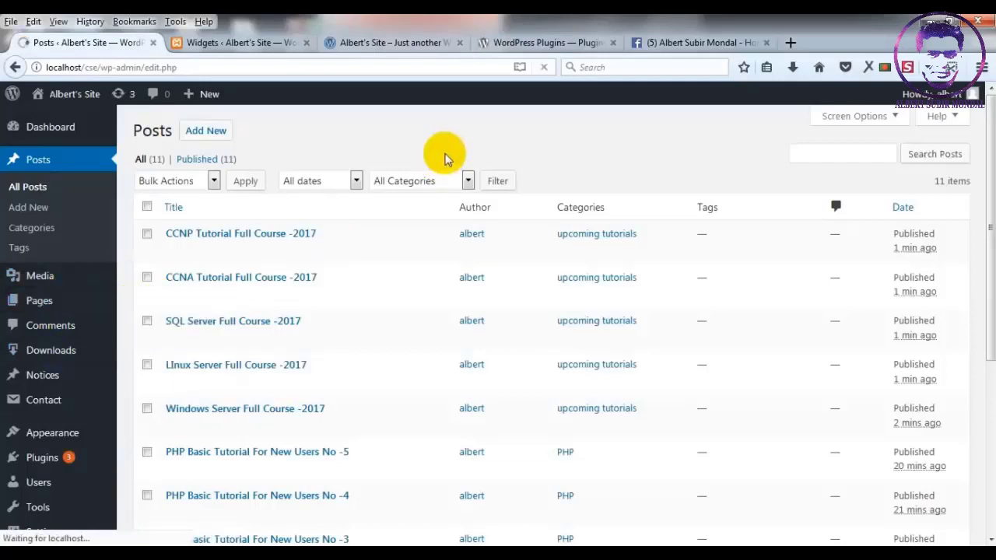
pyautogui.scroll(-3, 430, 163)
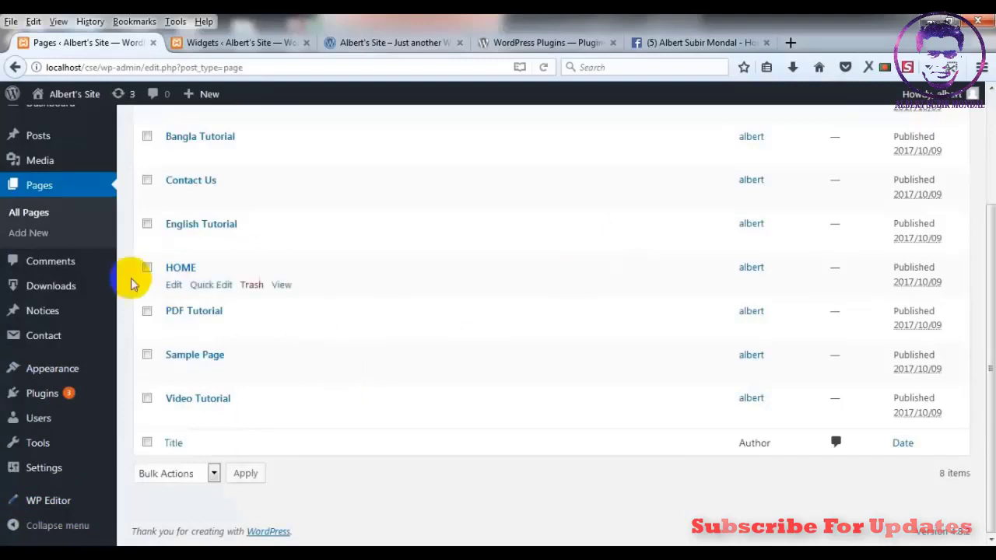
# Step: In the theme customizer, make the front page display a static page, choose HOME as the front page, and publish the change
pyautogui.moveTo(84, 375)
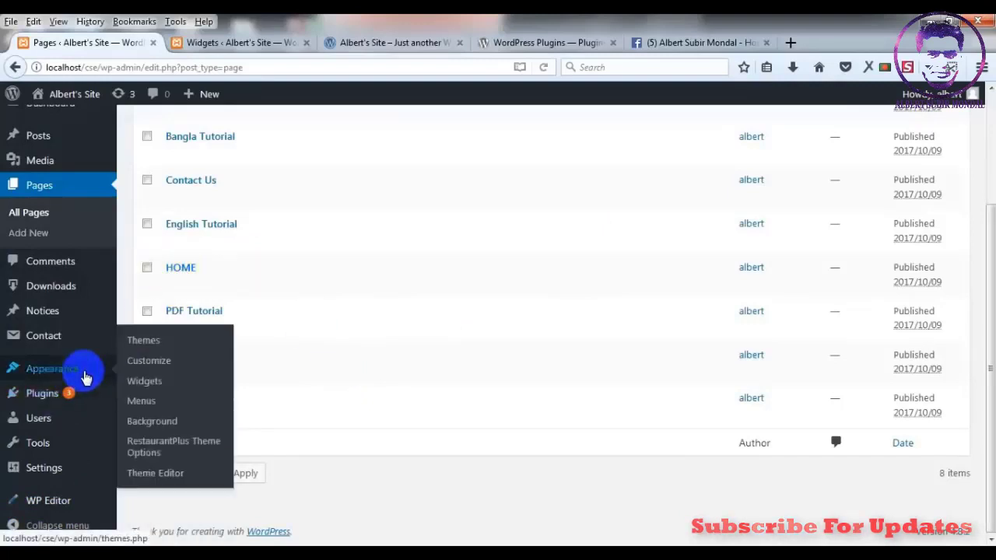
pyautogui.click(143, 367)
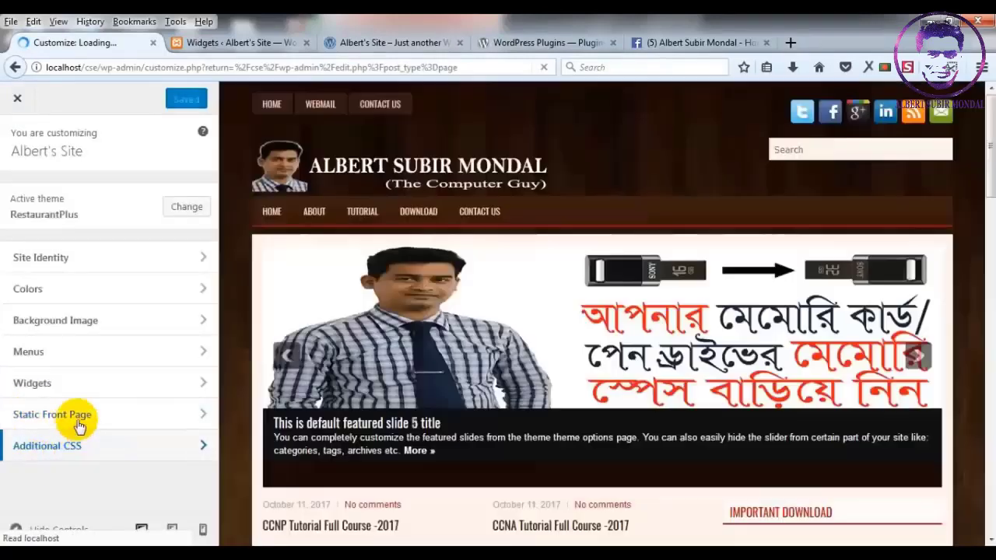
pyautogui.click(187, 417)
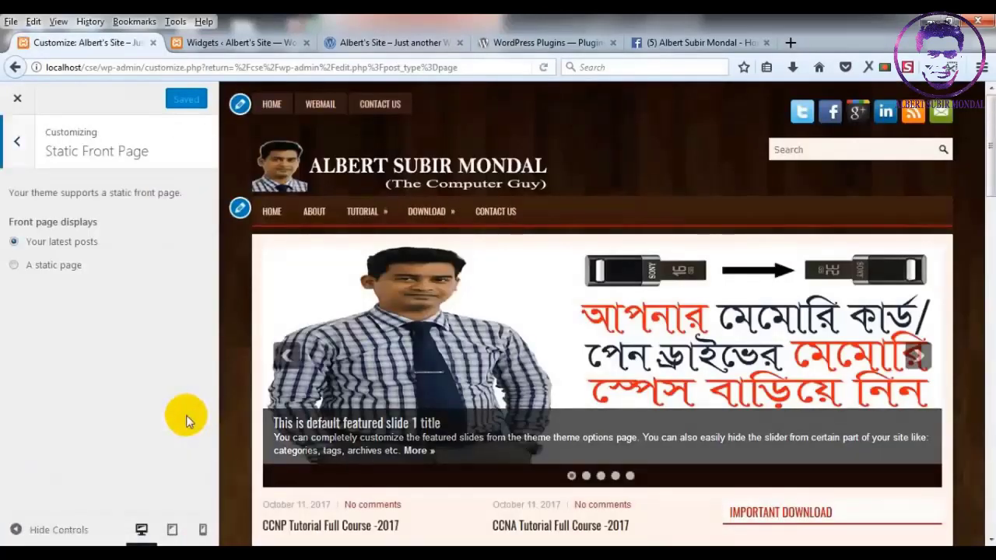
pyautogui.click(46, 273)
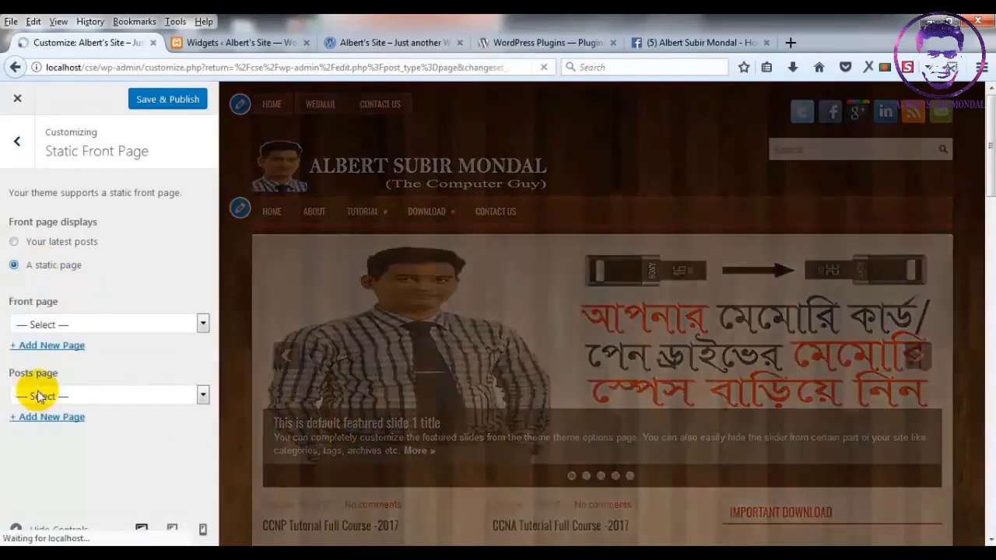
pyautogui.click(195, 323)
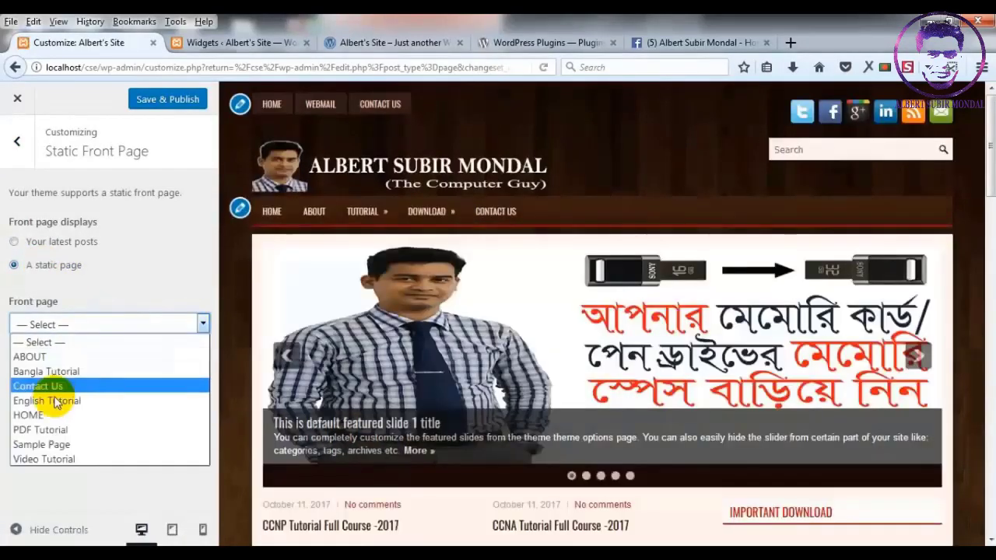
pyautogui.click(35, 414)
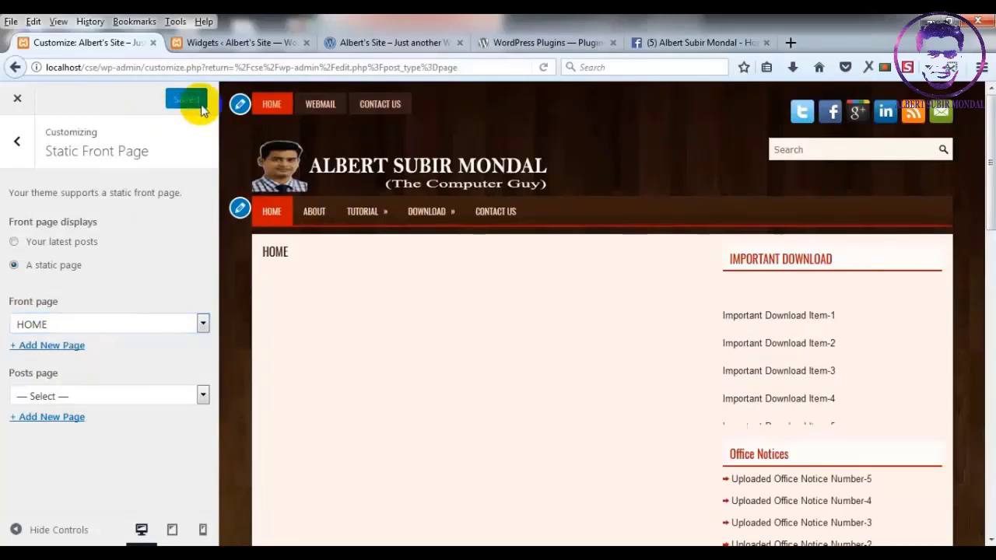
# Step: Reload the site's front page and examine the static HOME page from header to footer
pyautogui.click(407, 43)
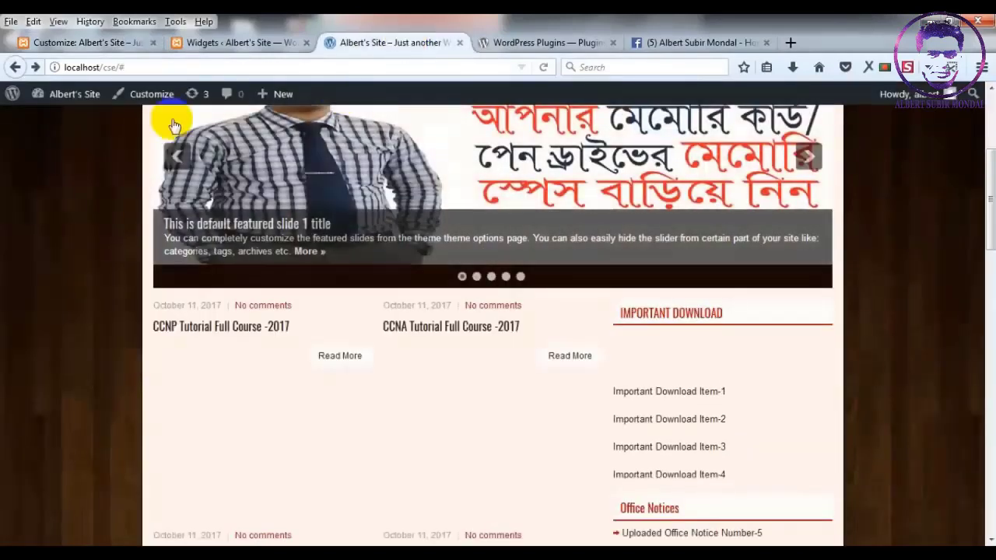
pyautogui.click(544, 71)
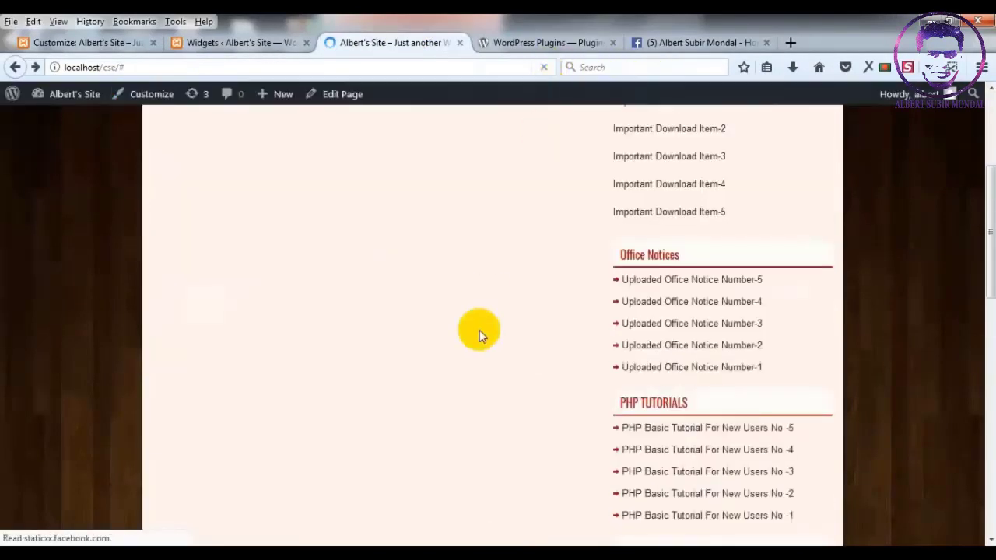
pyautogui.scroll(-10, 347, 427)
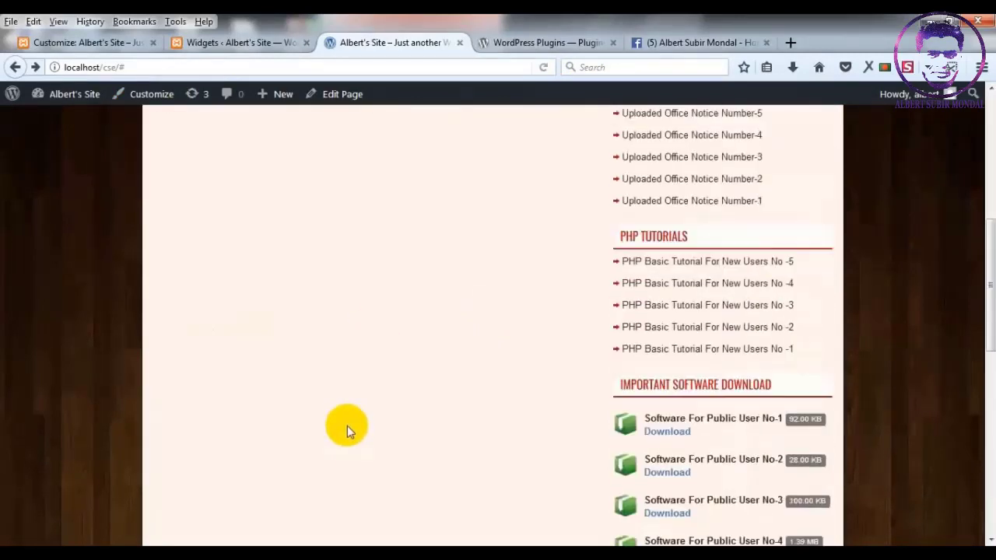
pyautogui.scroll(10, 347, 428)
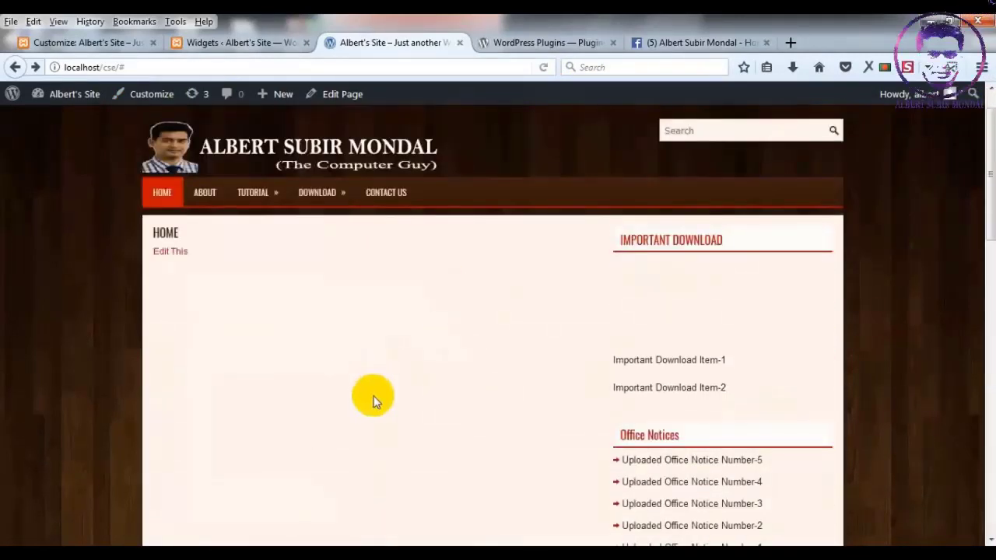
pyautogui.scroll(-10, 373, 397)
pyautogui.scroll(10, 373, 397)
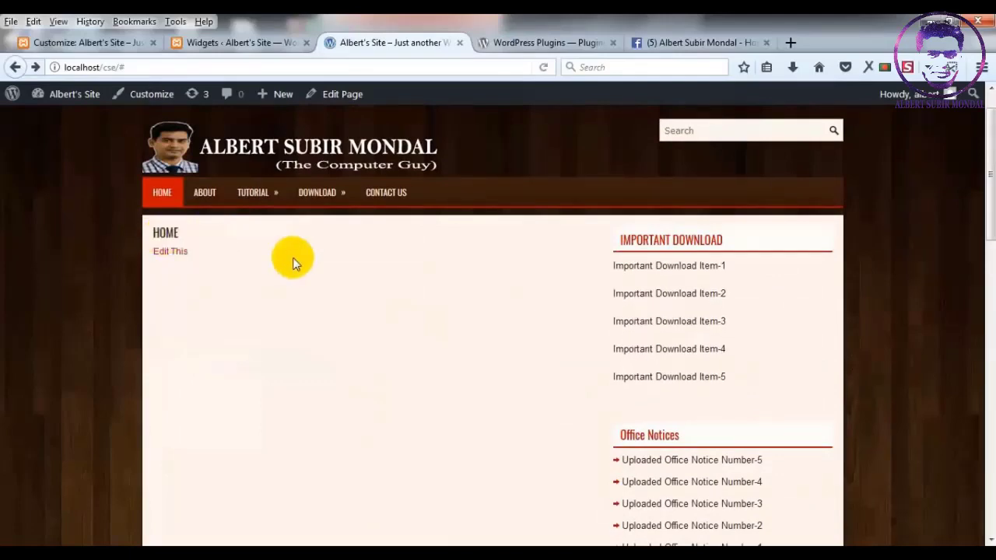
# Step: Open the HOME page for editing from the list of pages, remove its title, and update the page
pyautogui.click(256, 47)
pyautogui.scroll(4, 91, 264)
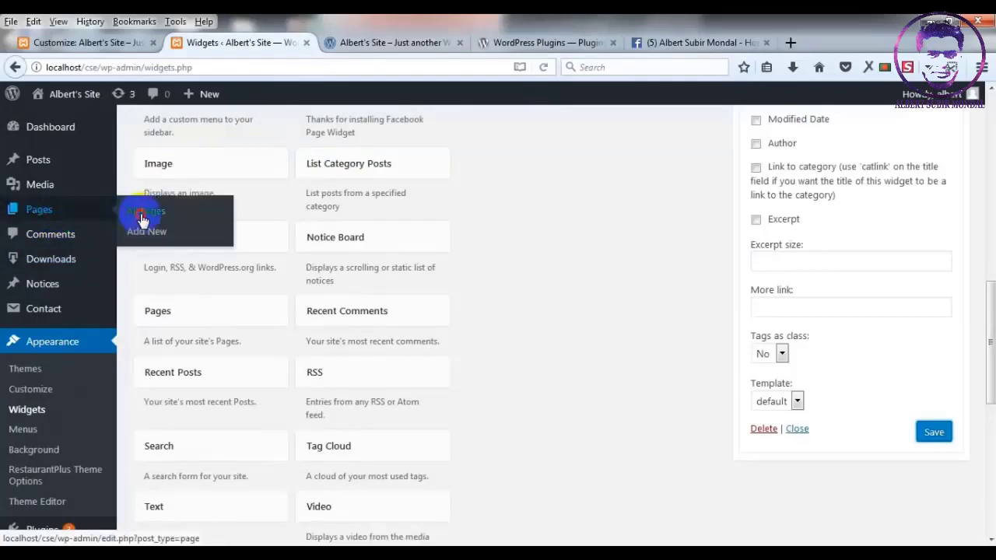
pyautogui.click(141, 217)
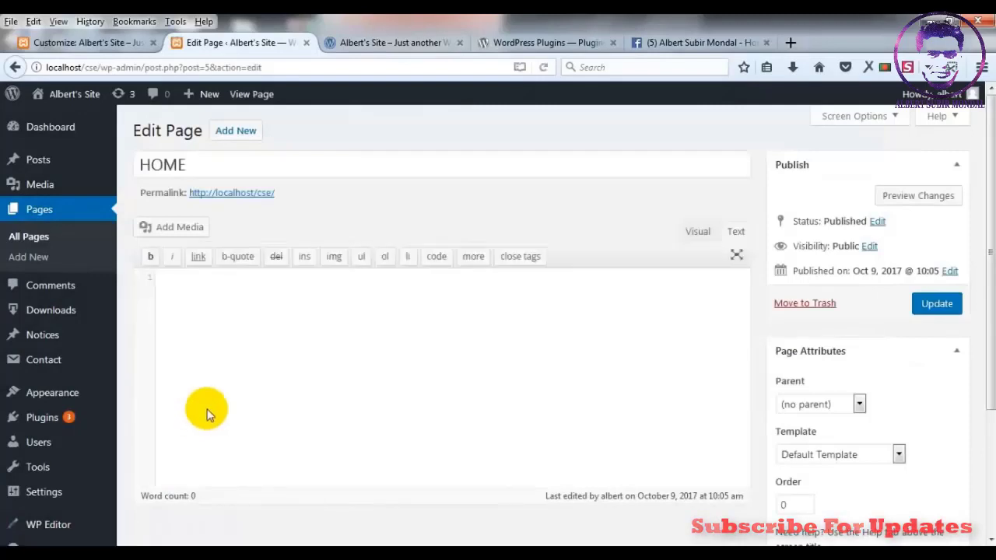
pyautogui.moveTo(191, 165); pyautogui.dragTo(103, 177)
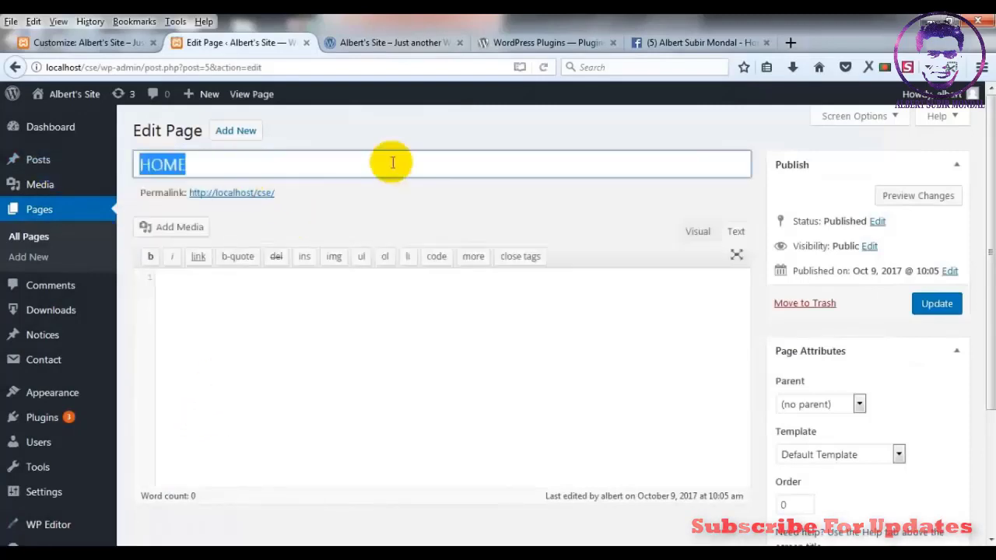
pyautogui.press('BackSpace')
pyautogui.click(941, 307)
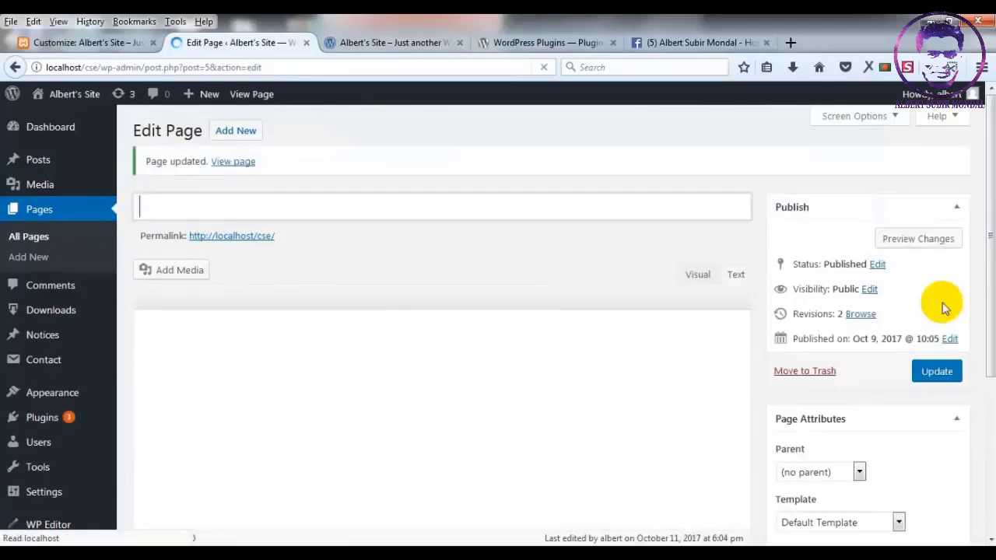
# Step: Reload the front page and check its heading area, navigation menu and footer widgets after the title removal
pyautogui.click(393, 42)
pyautogui.click(543, 67)
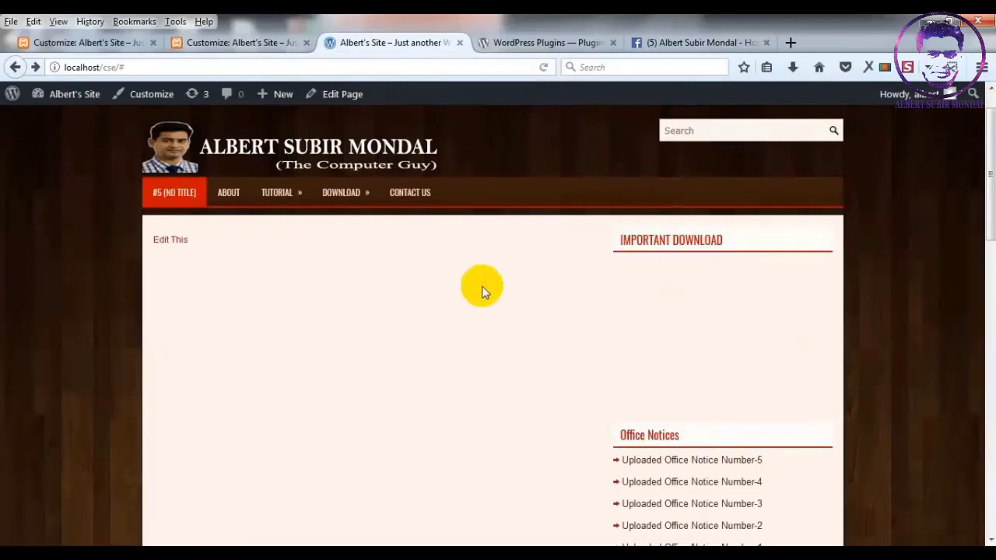
pyautogui.scroll(-10, 482, 292)
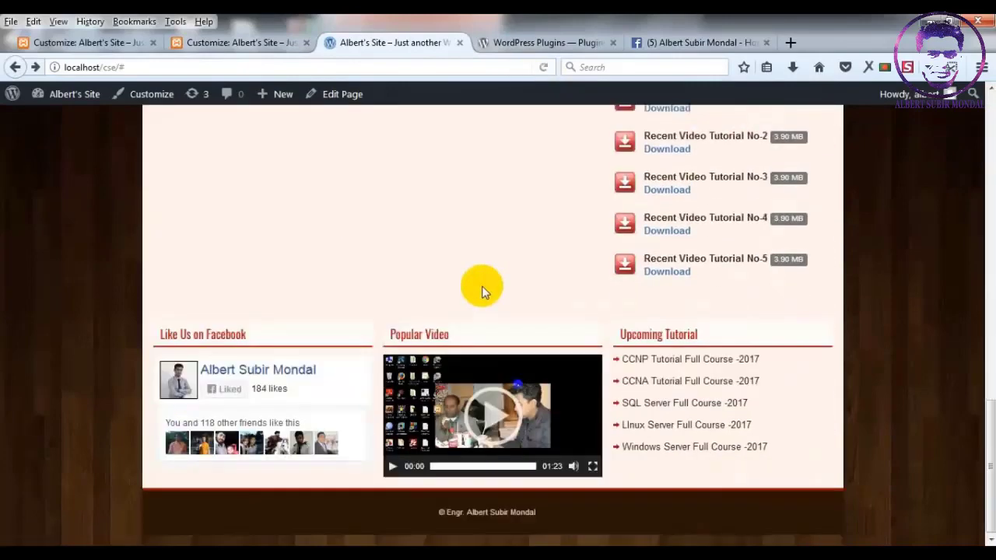
pyautogui.scroll(10, 481, 291)
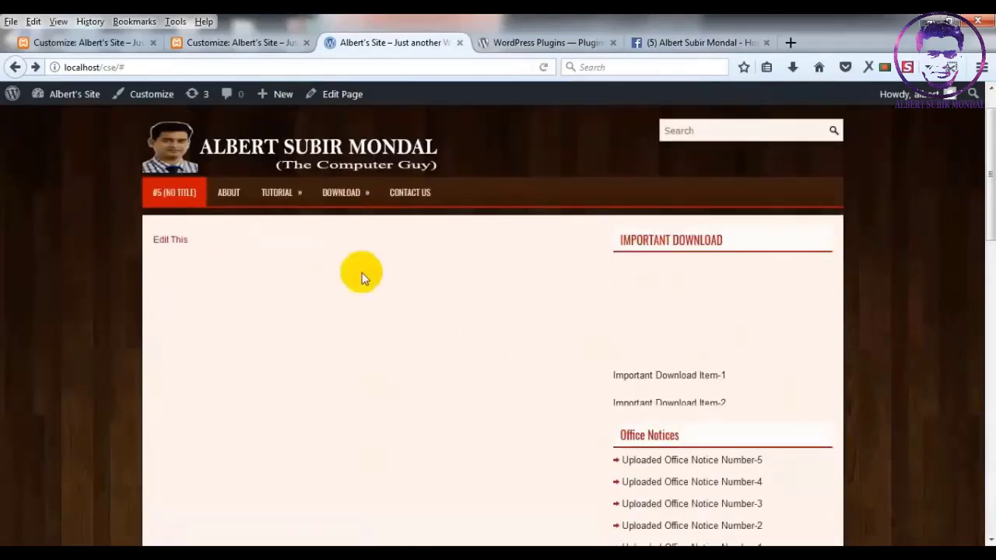
pyautogui.scroll(-10, 393, 303)
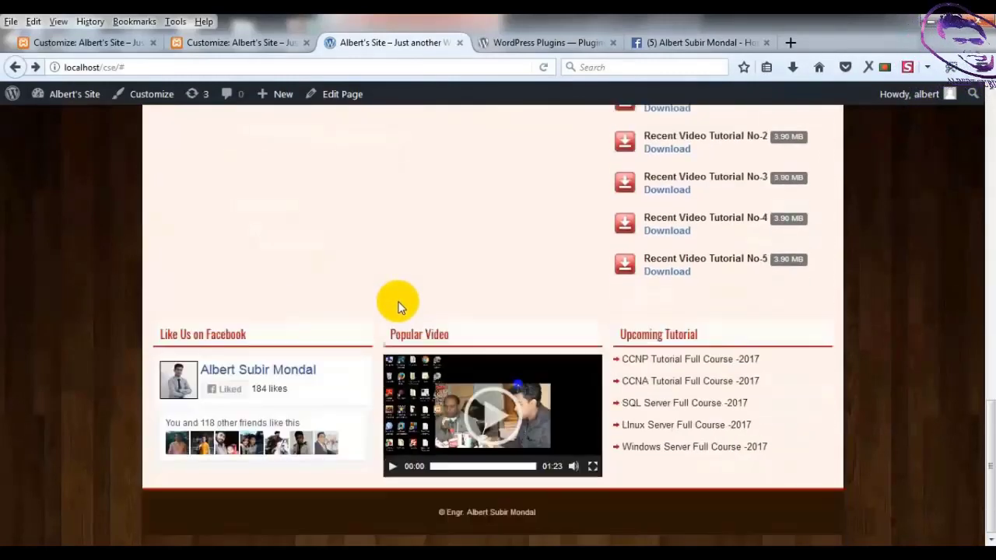